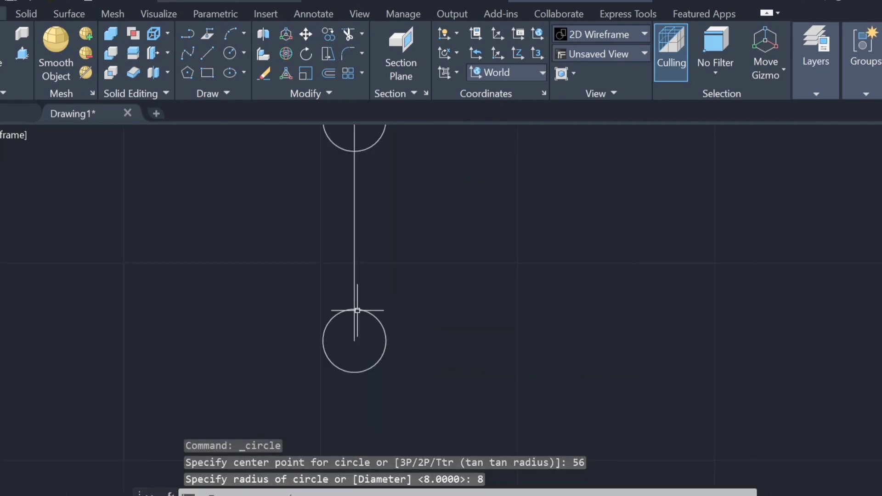
Select the left line and its three circles, trying COPY and MIRROR3D before cancelling both.
key("Escape")
left_click_drag(422, 166, 479, 186)
left_click(480, 180)
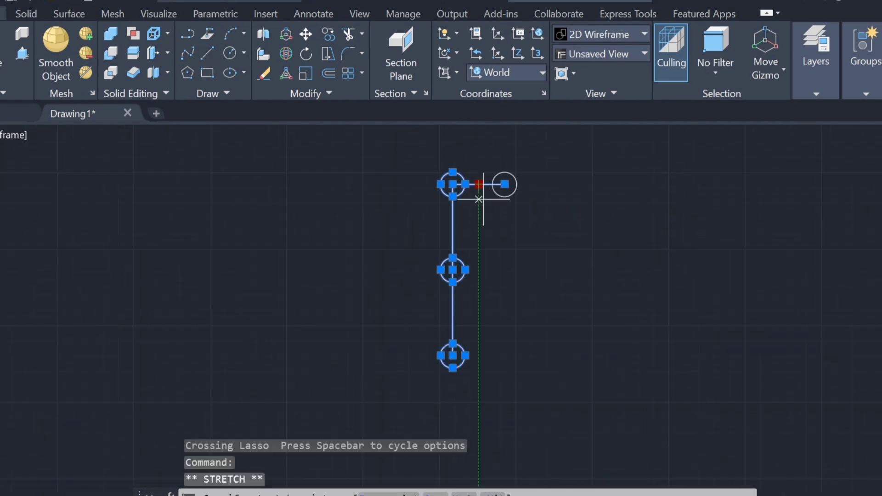
key("Escape")
right_click(464, 146)
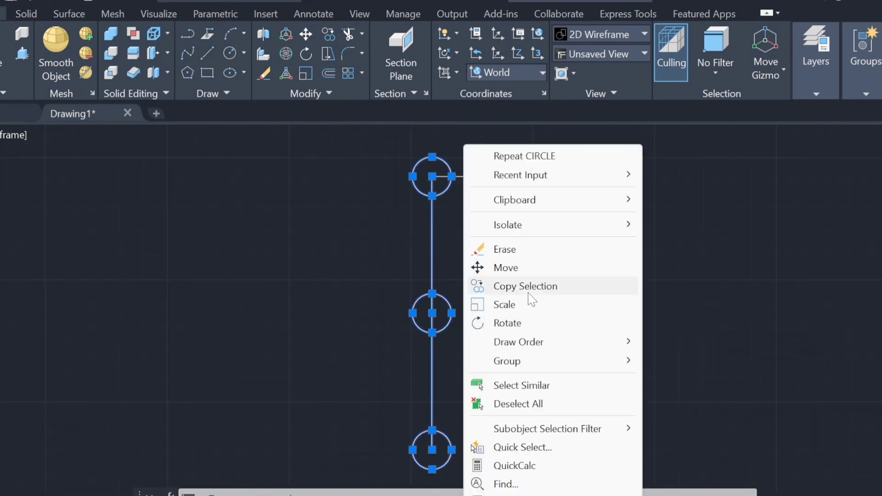
left_click(528, 292)
left_click(522, 170)
key("Escape")
type("mirror3d")
key("Return")
key("Escape")
Draw the right vertical line with radius-8 circles at its top, bottom and middle.
left_click(515, 176)
type("8")
key("Return")
middle_click_drag(480, 253, 448, 241)
left_click(482, 163)
left_click(482, 436)
type("8")
key("Return")
left_click(482, 300)
type("8")
key("Return")
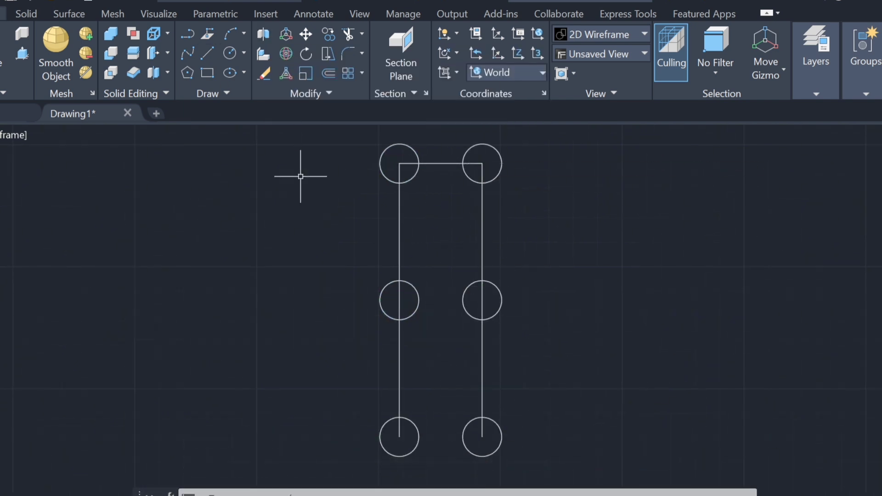
Draw a line from the left vertical line with 24- and 17-unit segments.
left_click(208, 54)
type("24")
key("Return")
type("17")
key("Return")
key("Escape")
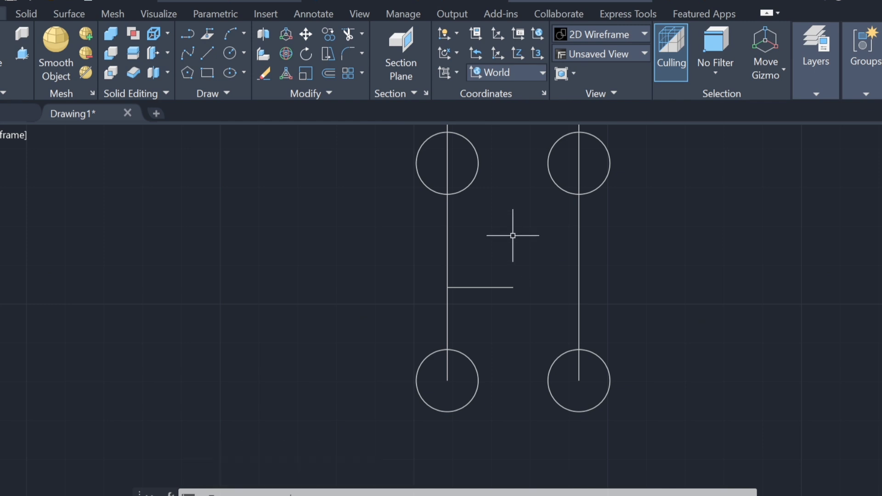
type("c")
key("Return")
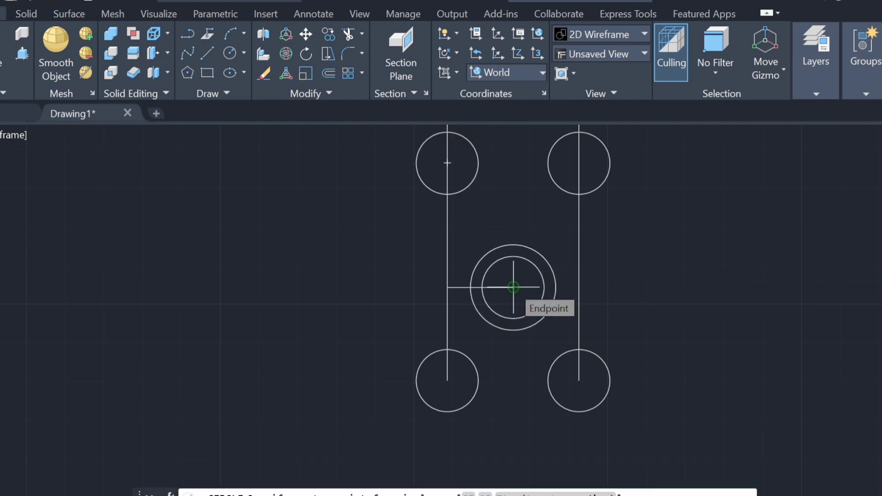
Add radius-3 holes in the bottom-left and top-left circles.
left_click(513, 288)
key("Escape")
left_click(447, 380)
type("3")
key("space")
key("space")
left_click(447, 163)
type("3")
key("space")
scroll(528, 173, "up", 2)
scroll(790, 285, "down", 3)
scroll(715, 235, "up", 2)
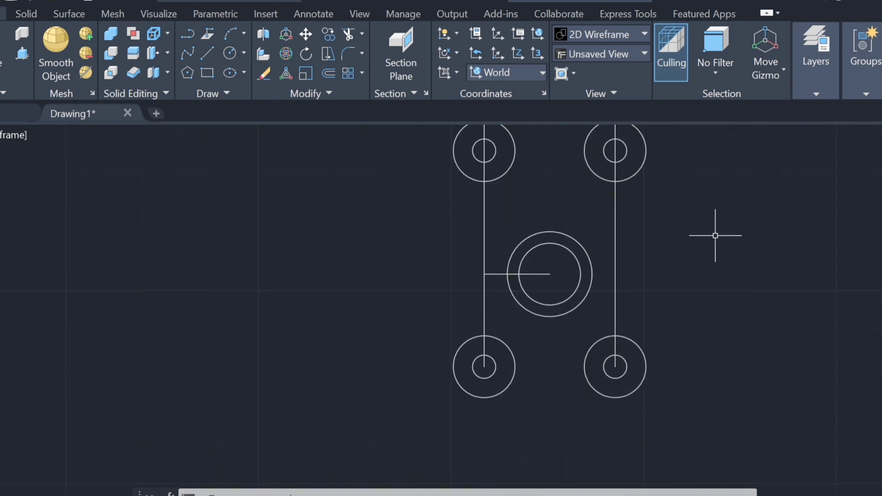
Draw a radius-18 boss circle around the middle circles.
key("space")
left_click(550, 274)
type("18")
key("space")
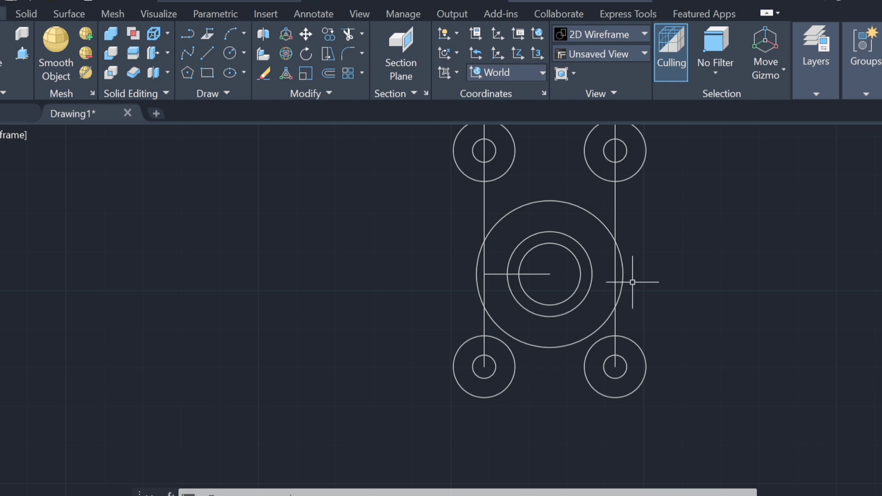
Draw the left tangent outer edge line of the bracket.
left_click(508, 212)
scroll(535, 232, "down", 2)
left_click(476, 331)
key("space")
key("space")
scroll(477, 312, "up", 2)
left_click(616, 300)
scroll(616, 297, "down", 2)
key("Escape")
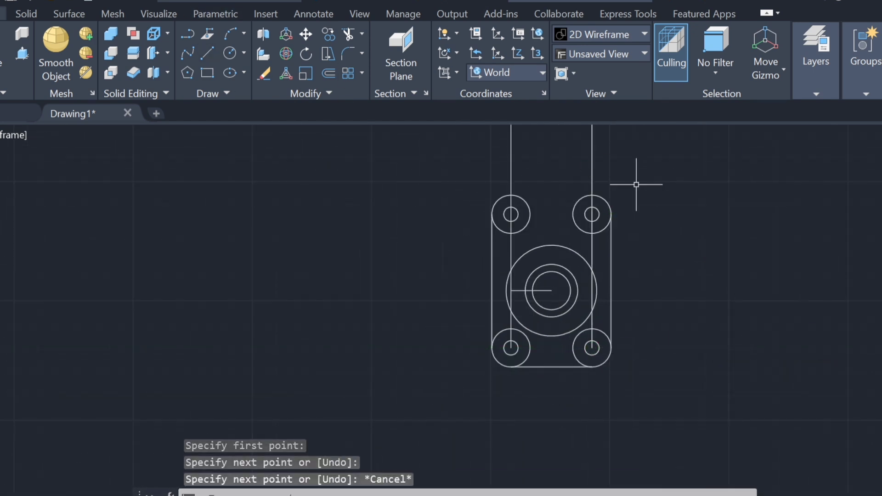
middle_click_drag(644, 276, 649, 319)
Join the left and right middle circles with a radius-12 fillet arc.
left_click(507, 236)
left_click(588, 236)
key("Escape")
left_click(343, 54)
type("12")
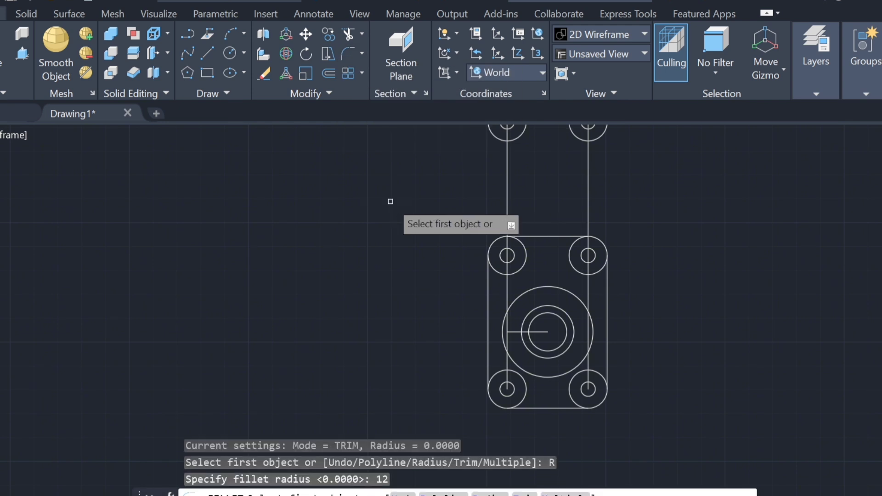
scroll(584, 228, "up", 2)
key("Delete")
type("r")
key("Return")
left_click(628, 247)
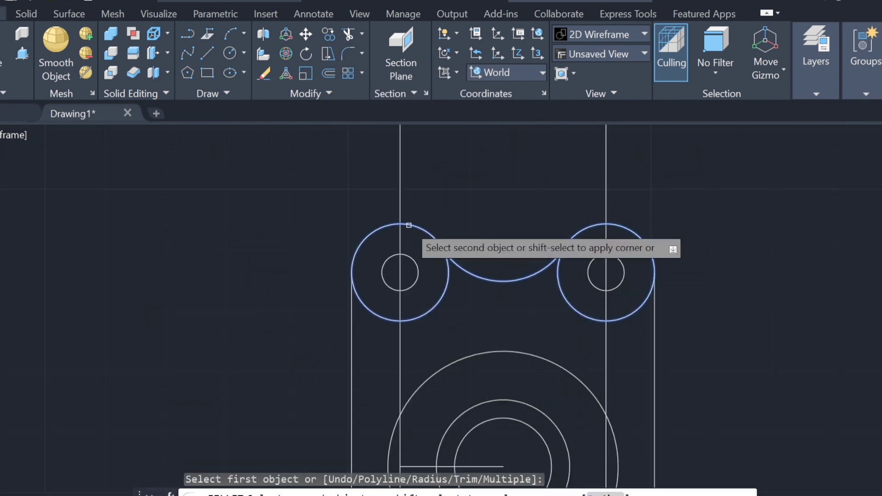
left_click(415, 237)
scroll(658, 285, "down", 2)
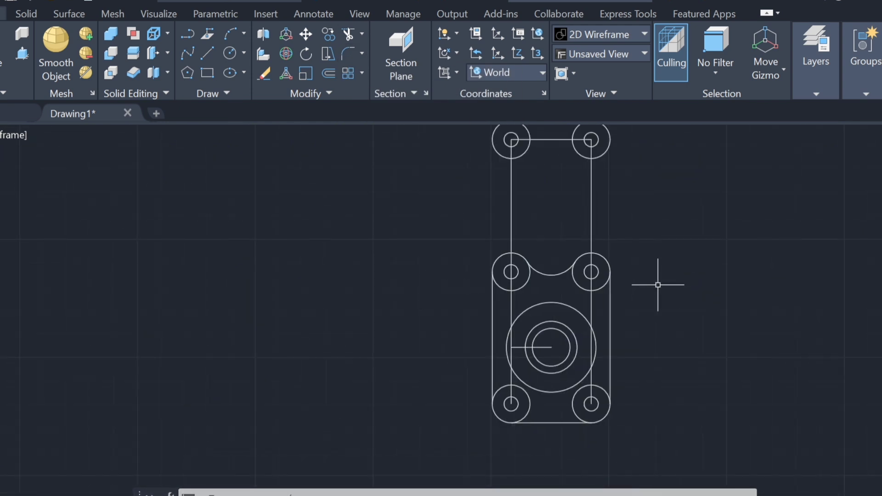
Draw a radius-11 circle and then erase it.
left_click(230, 53)
left_click(553, 190)
type("11")
key("Return")
key("Delete")
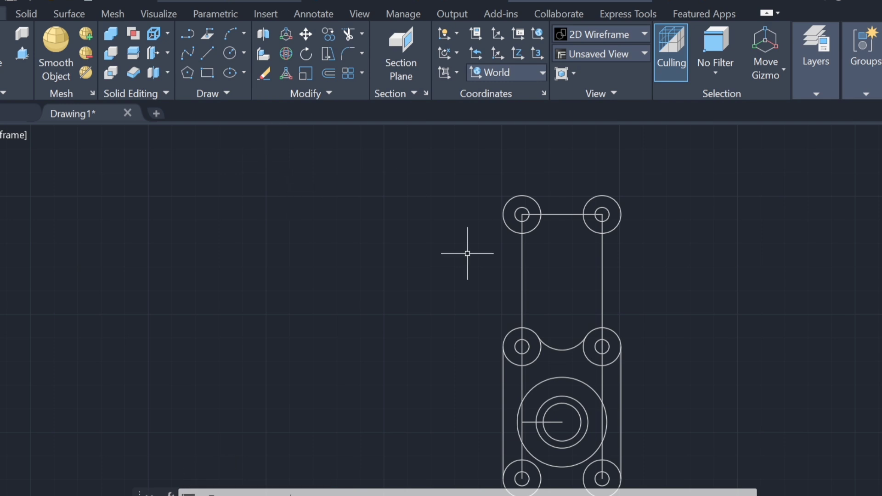
key("l")
key("Return")
scroll(503, 244, "up", 4)
scroll(512, 221, "up", 4)
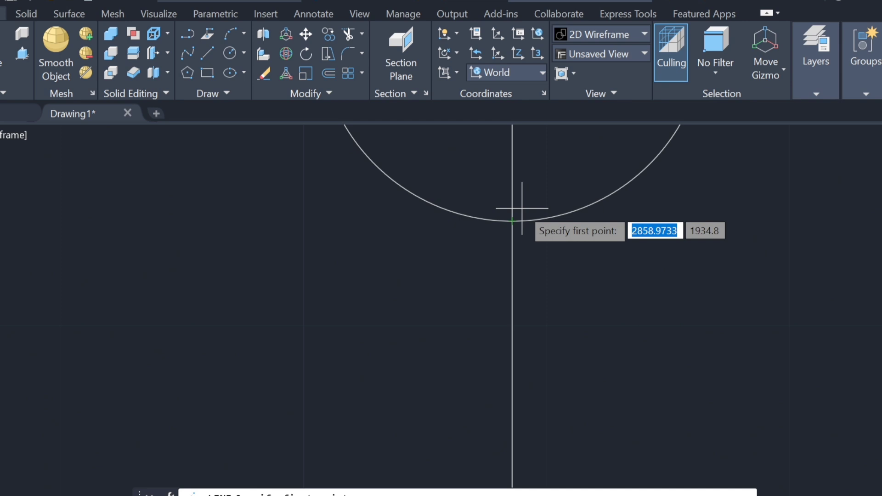
Draw an 88-unit line starting at the top-left circle.
scroll(519, 257, "down", 8)
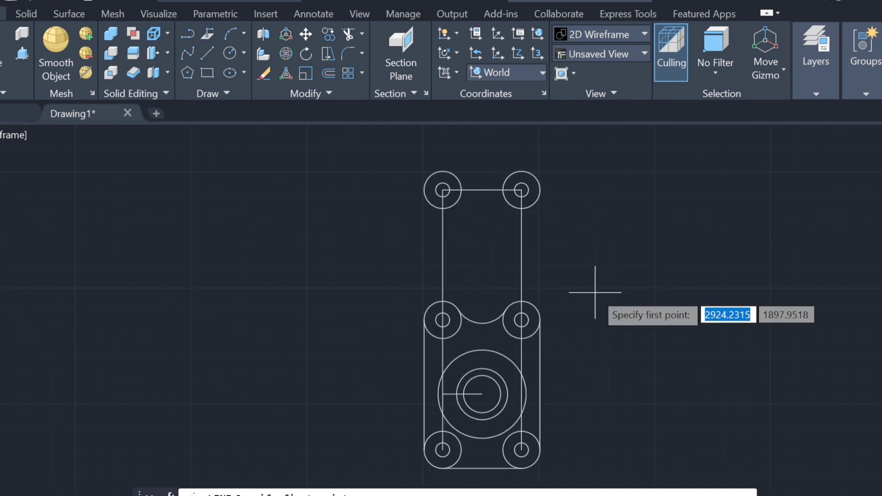
key("Escape")
key("Return")
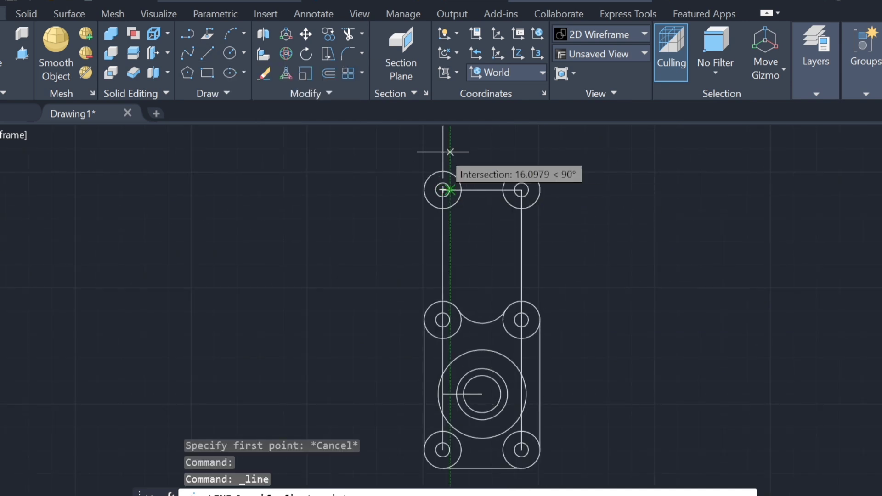
scroll(448, 154, "up", 4)
middle_click_drag(449, 153, 499, 214)
scroll(499, 214, "down", 5)
left_click(516, 142)
type("88")
key("Return")
right_click(829, 295)
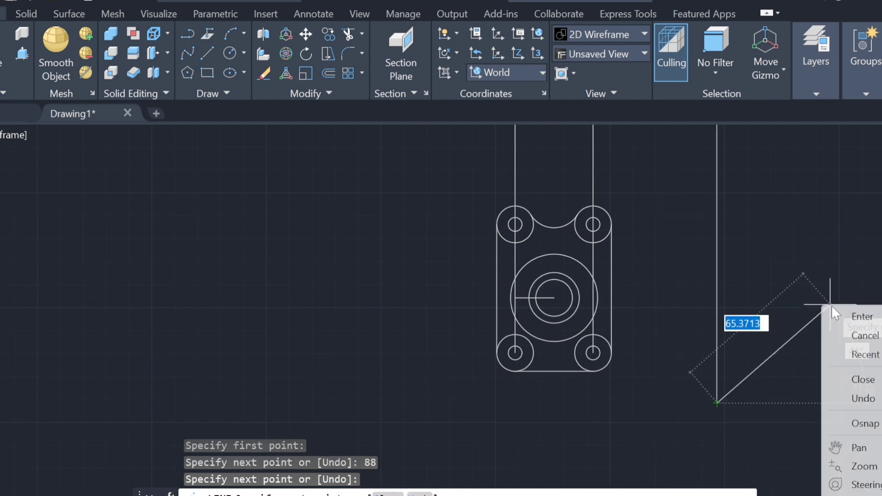
left_click(860, 311)
scroll(611, 328, "up", 3)
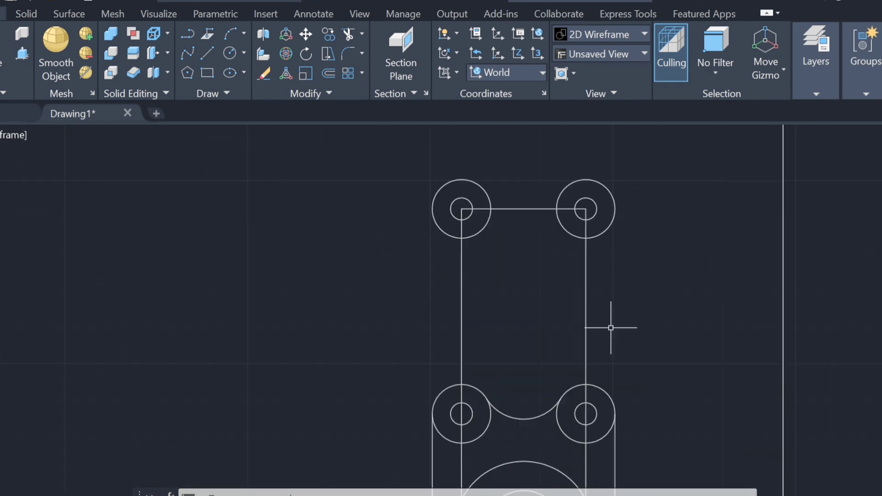
Draw the right-arm rib outline from the bottom arc with 44- and 10-unit segments.
left_click(207, 53)
scroll(571, 230, "up", 3)
scroll(572, 230, "up", 3)
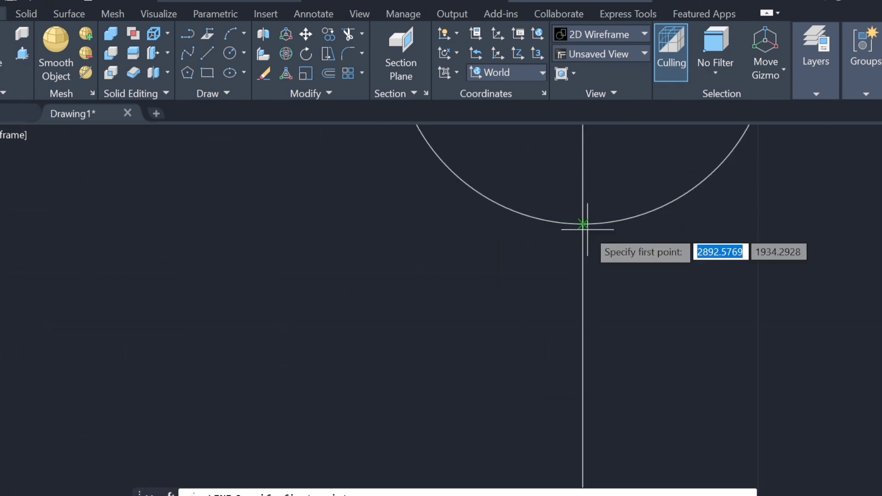
left_click(680, 176)
scroll(728, 307, "down", 5)
type("44")
key("Return")
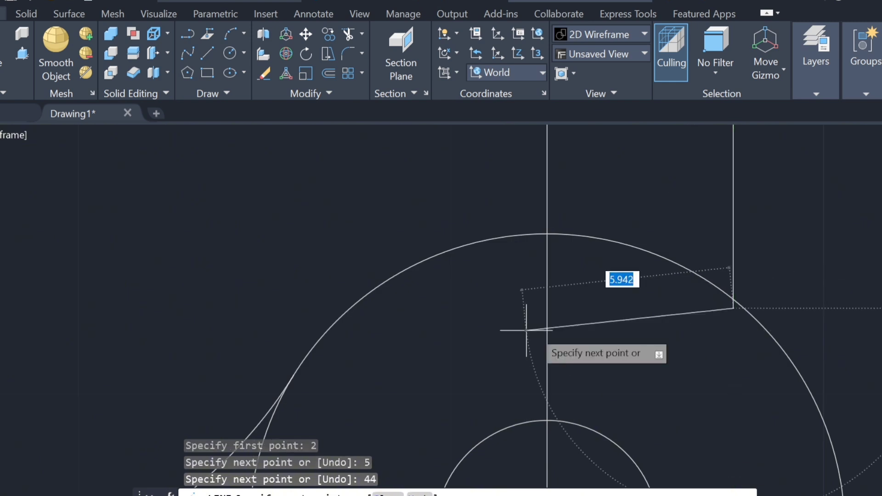
type("10")
key("Return")
Trim the rib lines inside the circles with a fence.
type("tr")
key("Return")
left_click_drag(578, 167, 577, 404)
scroll(558, 351, "down", 3)
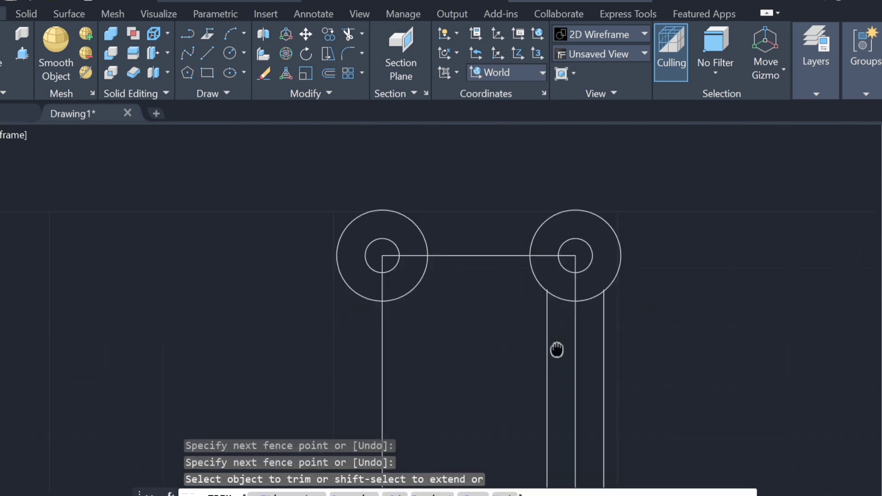
scroll(786, 360, "up", 2)
scroll(604, 301, "down", 3)
key("Escape")
Copy the two rib lines from the right arm onto the left arm.
right_click(628, 144)
left_click(671, 287)
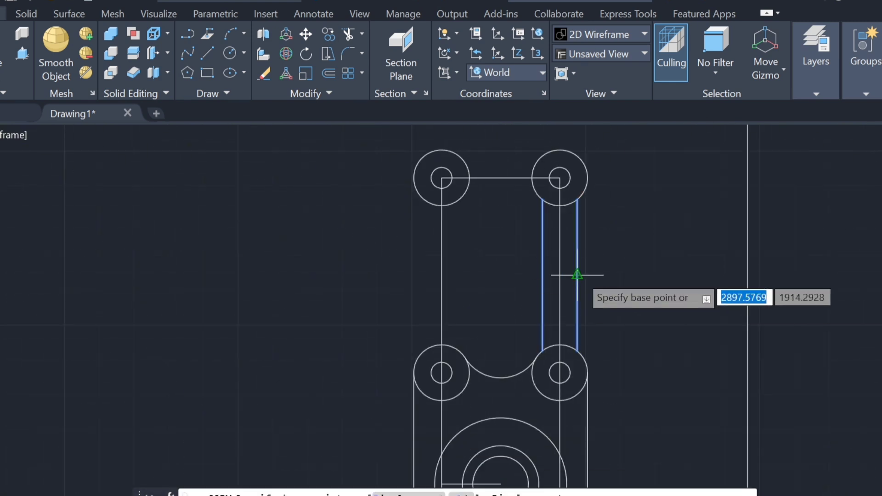
left_click(577, 275)
left_click(459, 275)
key("Escape")
scroll(675, 274, "down", 3)
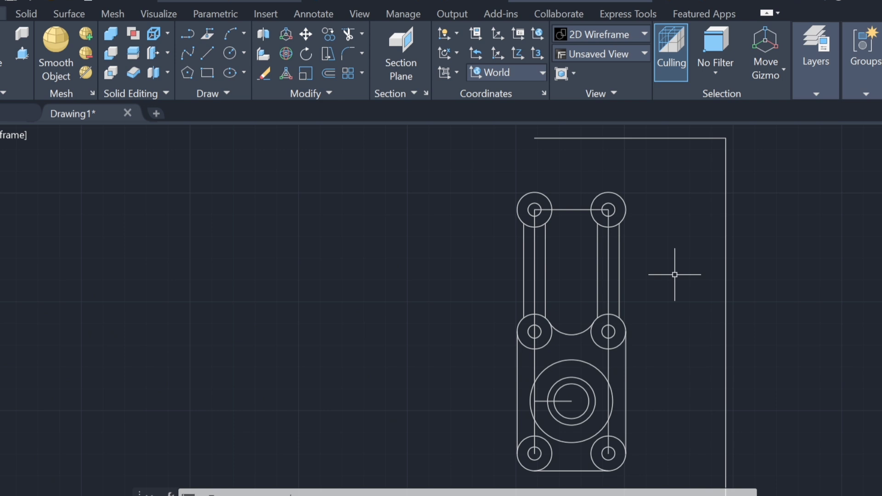
Draw a radius 8.5 circle centred on the lower-left hole.
left_click(229, 53)
scroll(533, 437, "up", 4)
left_click(530, 315)
type("8.5")
key("Return")
Copy the 8.5 circle onto the lower-right hole and one more hole position.
left_click(571, 335)
type("co")
key("Return")
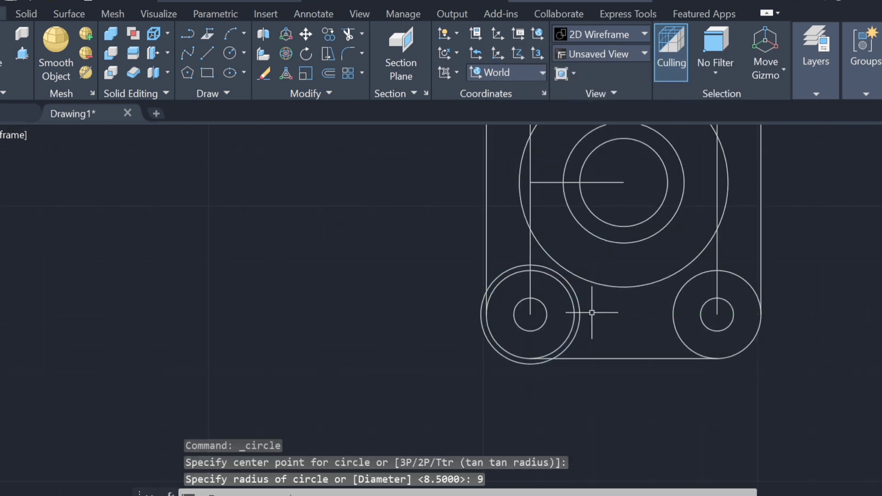
left_click(519, 359)
left_click(552, 221)
left_click(856, 305)
key("Escape")
Draw the slot lines from the circles' quadrant points to join the holes.
type("l")
key("Return")
left_click(678, 173)
scroll(666, 368, "down", 2)
left_click(685, 305)
key("Escape")
middle_click_drag(798, 357, 630, 388)
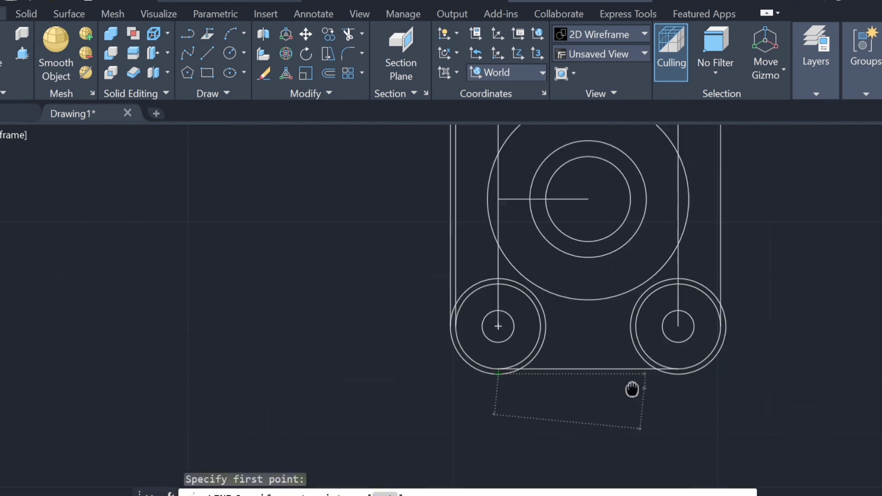
key("Return")
left_click(657, 313)
key("Escape")
scroll(677, 343, "down", 3)
scroll(665, 388, "up", 3)
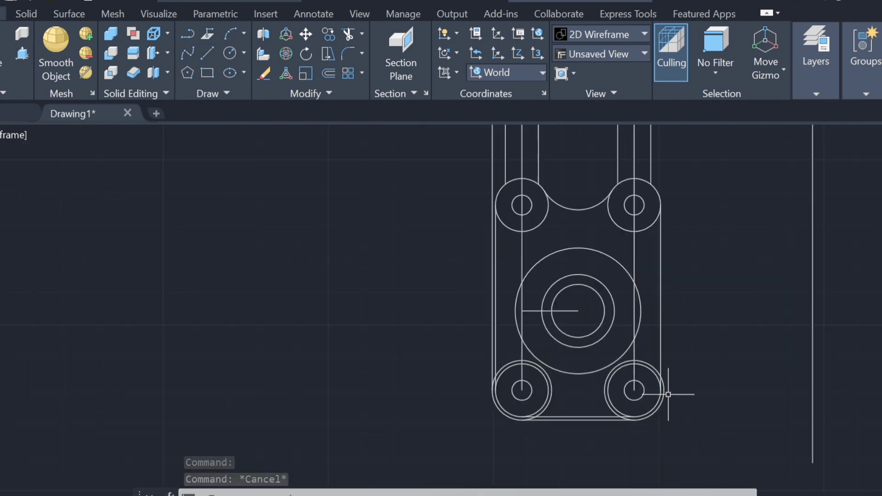
Trim away the unwanted segments between the slot lines.
type("tr")
left_click(408, 345)
scroll(536, 362, "up", 3)
scroll(680, 349, "down", 4)
scroll(770, 405, "down", 2)
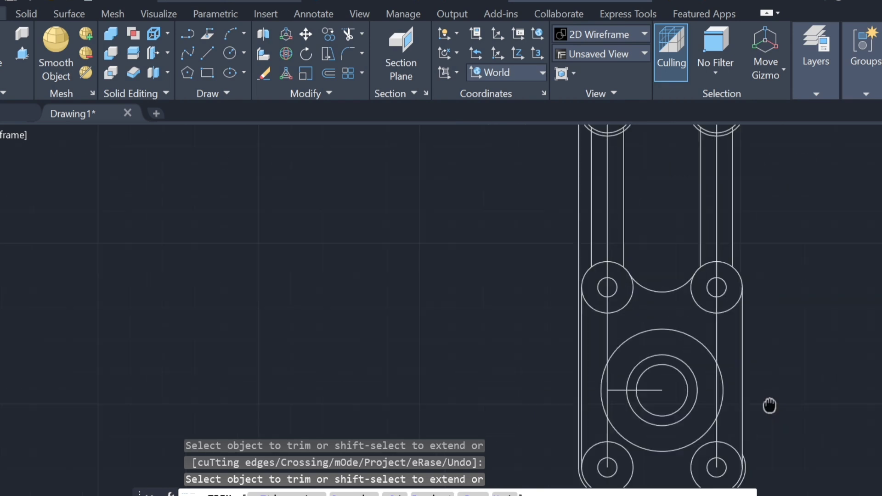
scroll(626, 317, "up", 4)
scroll(794, 306, "down", 3)
scroll(726, 363, "up", 2)
key("Escape")
Add another outline line and trim the lower-right outline.
type("l")
key("Return")
left_click(595, 203)
key("Escape")
type("tr")
key("Return")
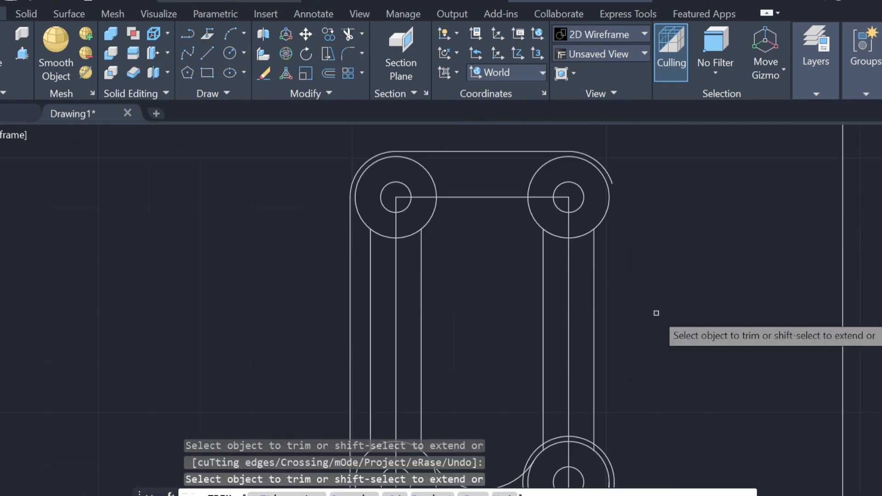
key("Escape")
left_click(607, 457)
key("Escape")
Trim the remaining stray construction lines around the slots.
scroll(634, 134, "down", 2)
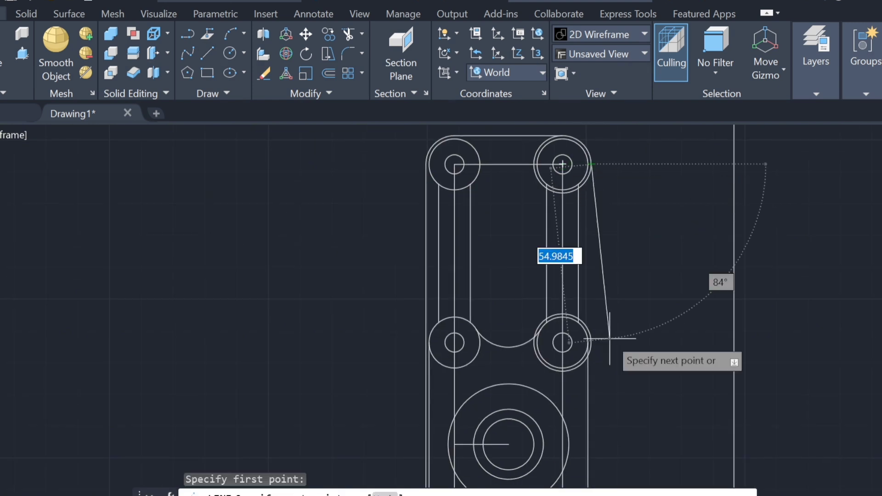
key("Escape")
type("tr")
key("Return")
scroll(548, 325, "up", 5)
scroll(548, 326, "down", 3)
scroll(705, 271, "down", 2)
scroll(623, 299, "up", 2)
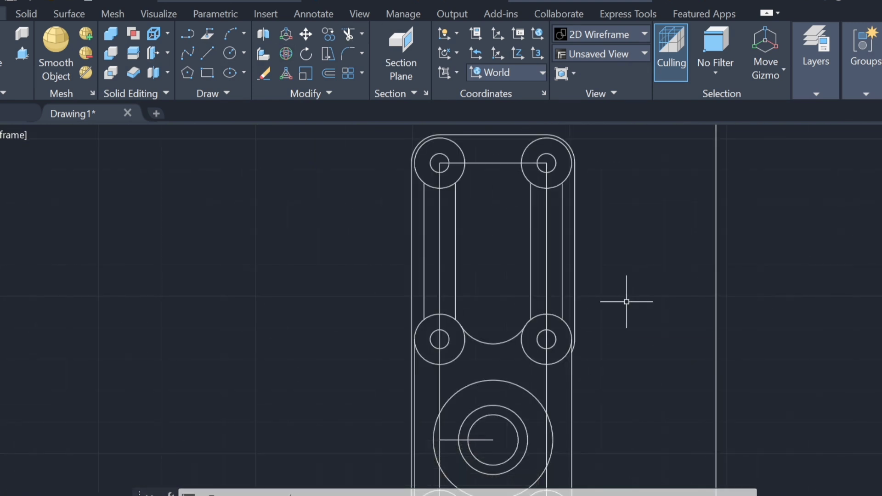
Draw a horizontal line out to the right vertical line for the side arm.
middle_click_drag(626, 301, 627, 159)
type("l")
key("Return")
left_click(599, 371)
left_click(715, 372)
scroll(611, 310, "up", 2)
scroll(605, 308, "down", 2)
Fillet the arm's upper corner into a rounded edge.
type("f")
key("Return")
left_click(605, 308)
left_click(574, 216)
Trim off the arc at the plate's lower-right corner.
type("tr")
key("Return")
scroll(709, 317, "up", 5)
scroll(685, 223, "up", 2)
scroll(685, 222, "down", 2)
scroll(590, 240, "down", 2)
middle_click_drag(591, 309, 568, 332)
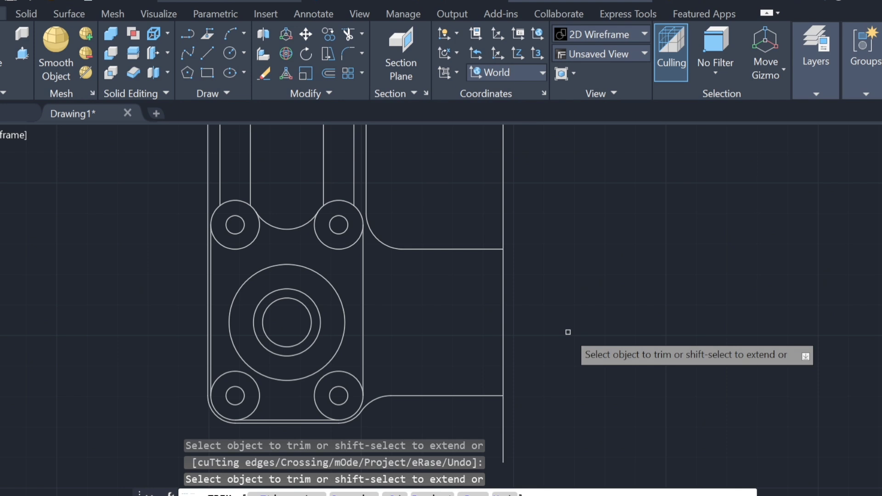
left_click(373, 400)
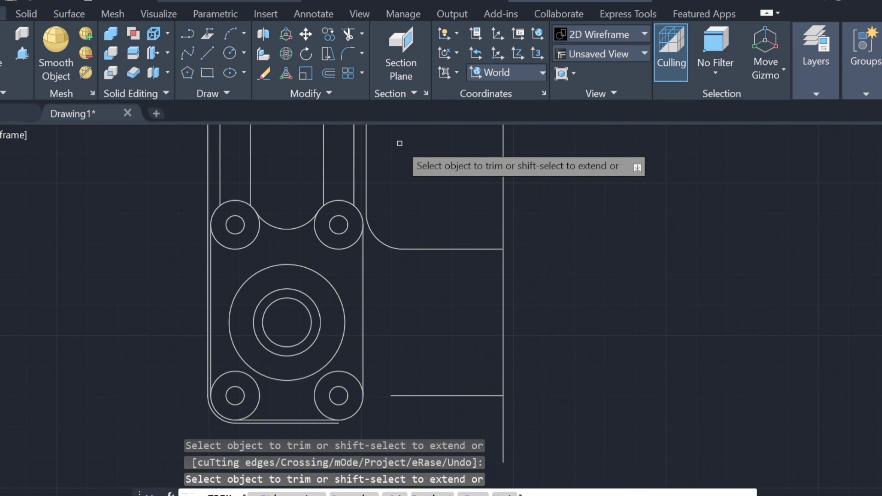
middle_click_drag(405, 303, 359, 251)
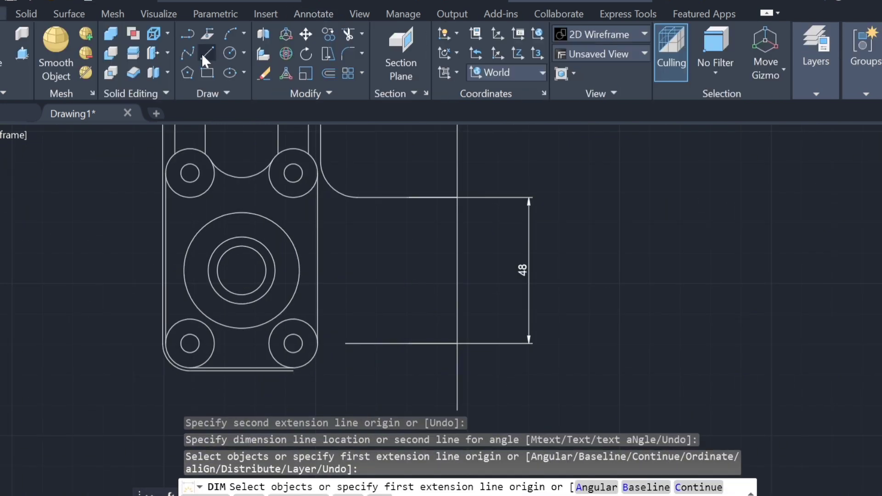
Draw a line 16 from the tracked point and copy it 6 units up.
type("16")
key("Return")
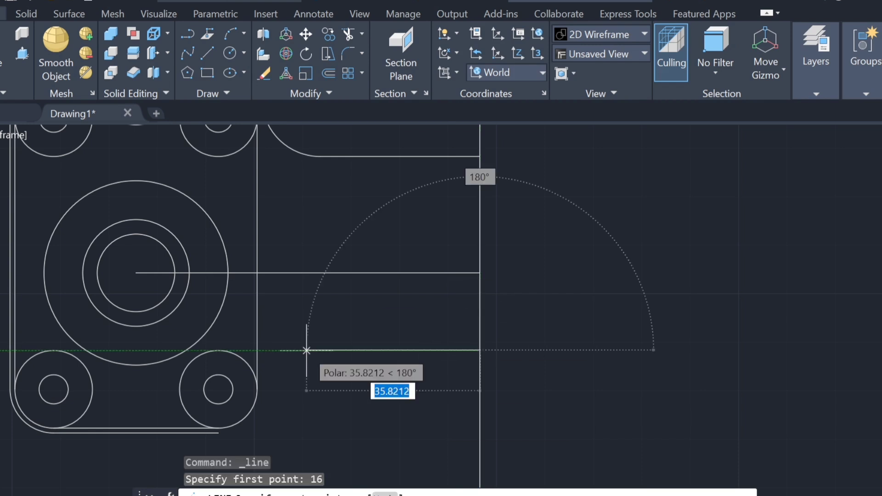
left_click(347, 53)
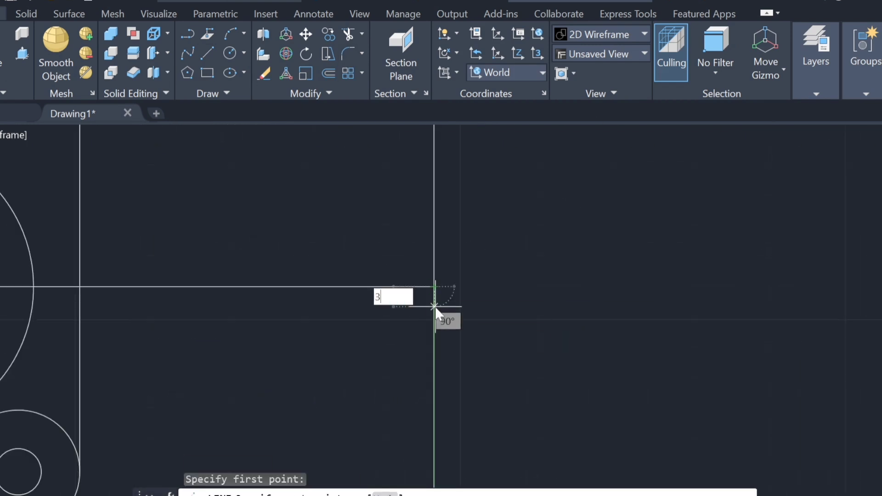
left_click(283, 270)
type("6")
key("Return")
key("Escape")
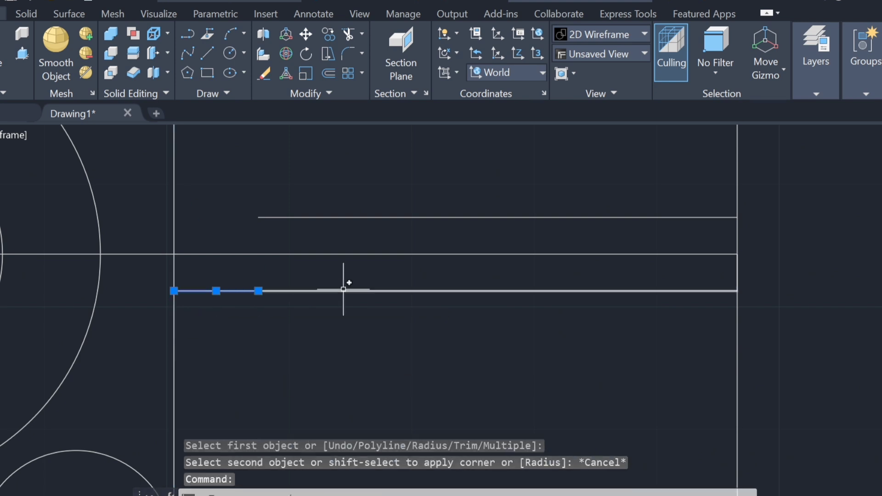
Add a third horizontal line 16 from the tracked point and fillet it at R10.
type("16")
key("Return")
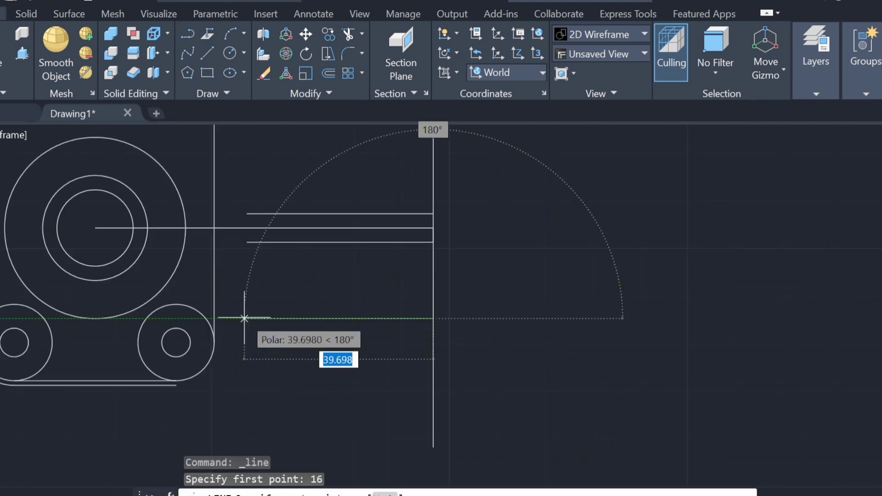
scroll(233, 318, "down", 2)
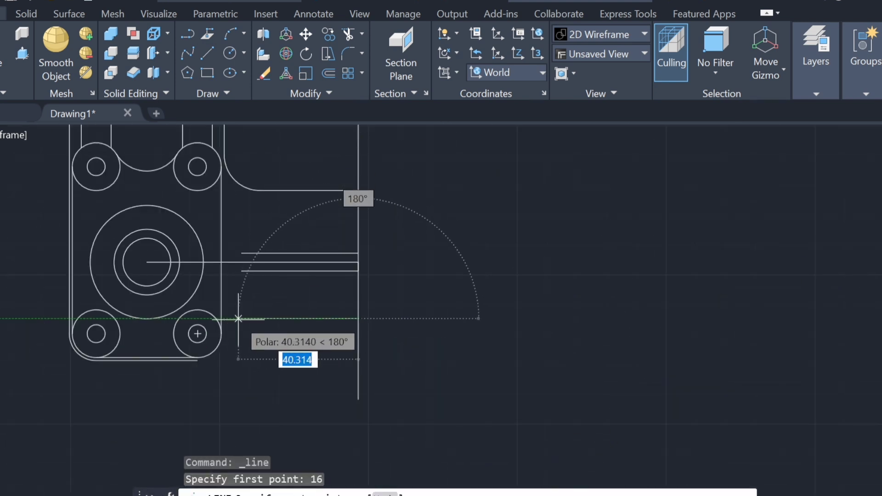
left_click(238, 318)
key("Escape")
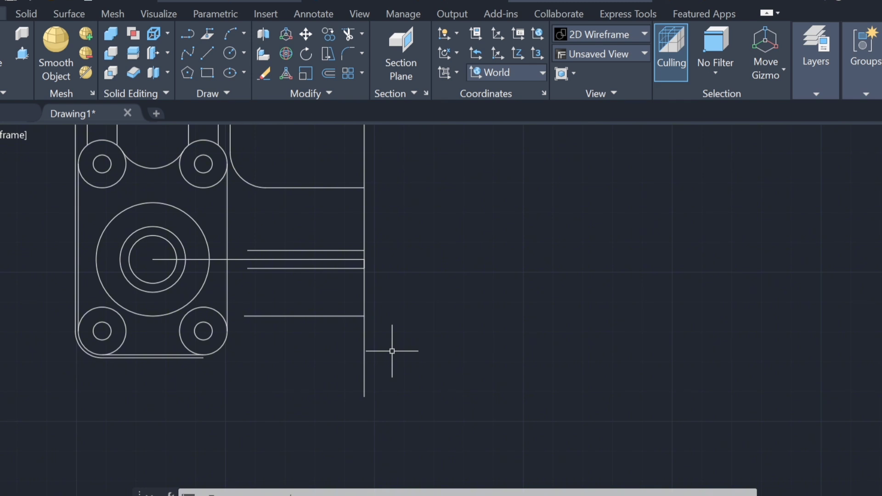
left_click(156, 357)
scroll(232, 342, "up", 2)
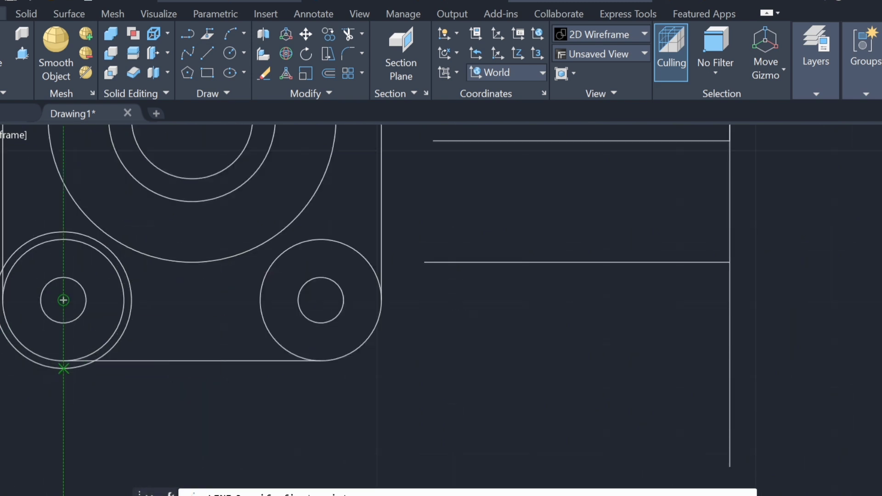
key("Return")
left_click(230, 322)
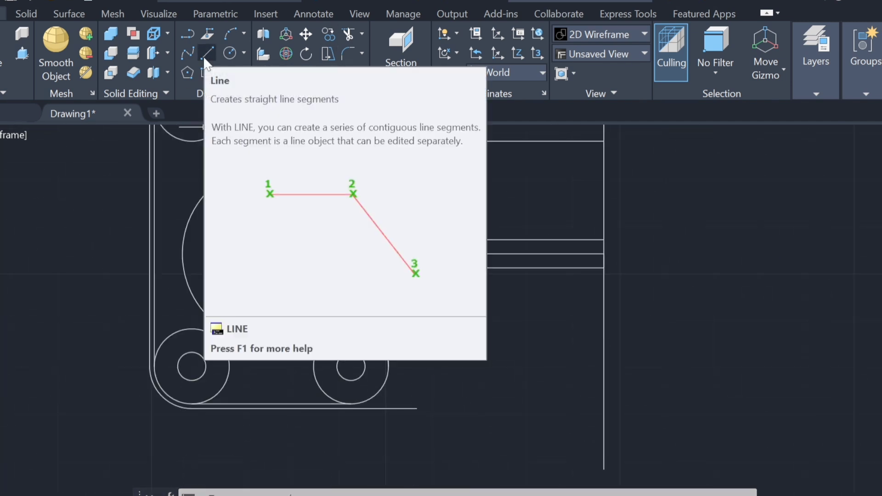
Start a 48-unit line from the lower left, then cancel it.
left_click(206, 55)
left_click(149, 435)
type("48")
key("Return")
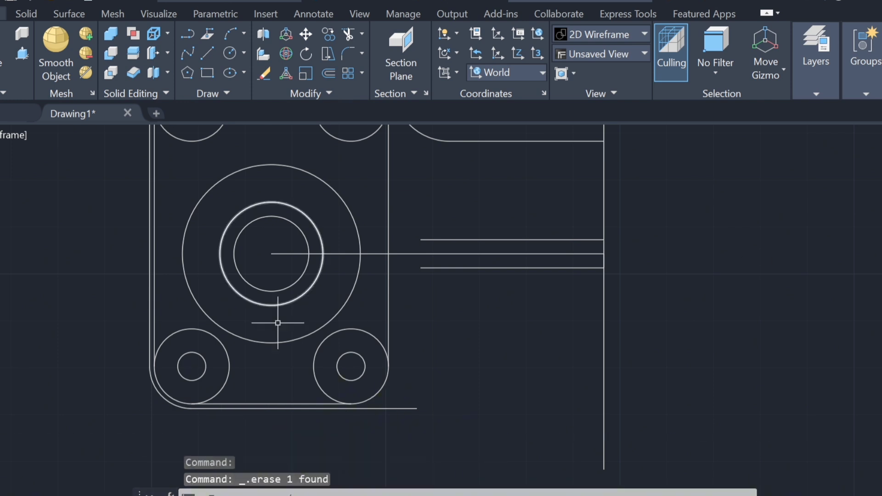
key("Escape")
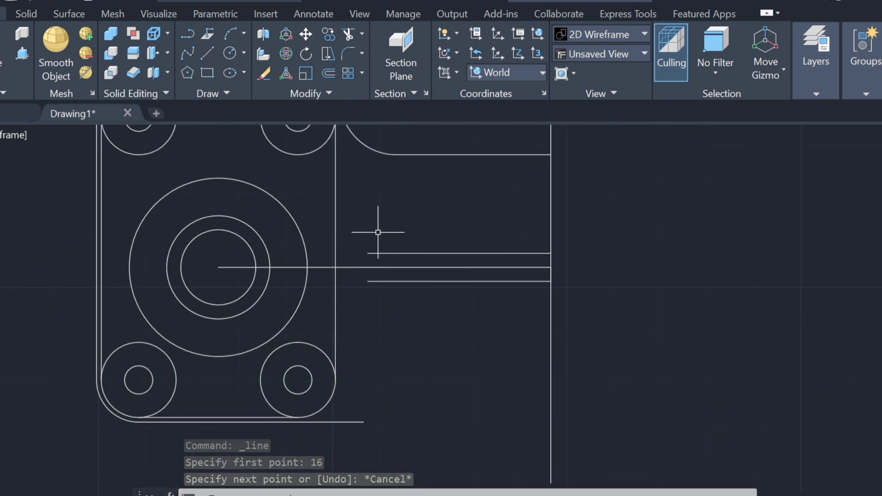
Erase the side arm's top edge and its rounded corner arc.
left_click(535, 155)
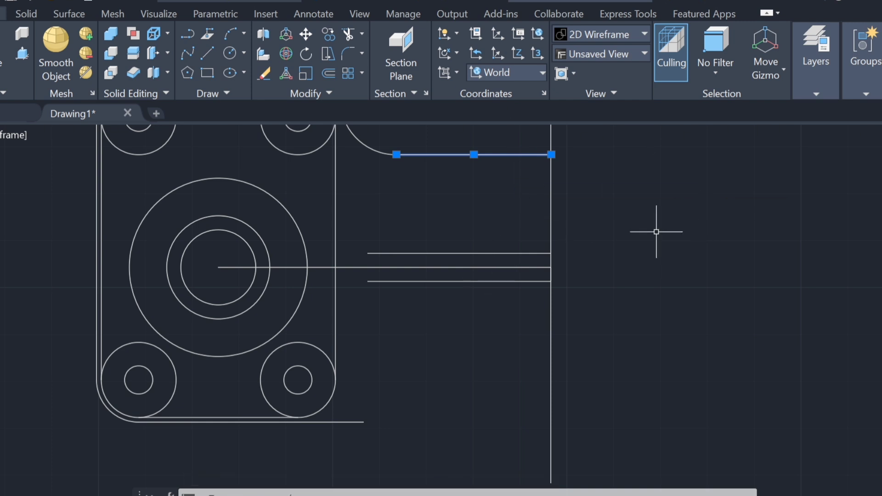
scroll(656, 232, "down", 4)
scroll(653, 280, "up", 4)
left_click(578, 360)
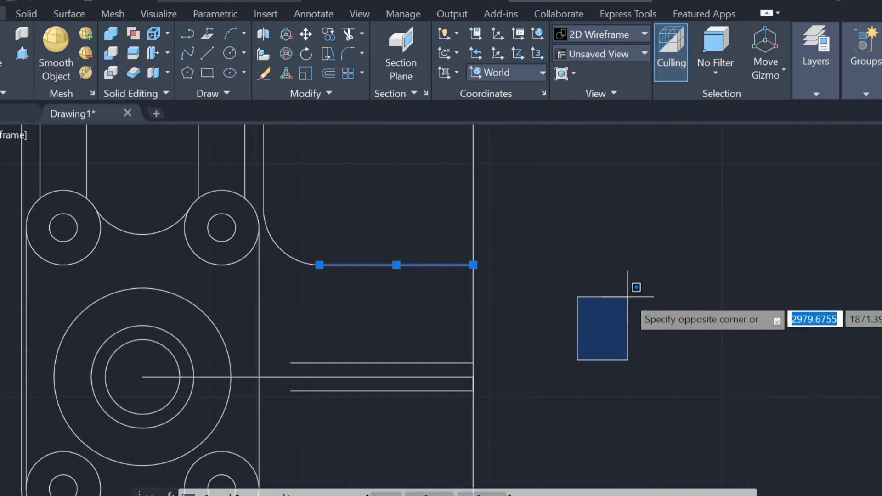
left_click(628, 297)
key("Delete")
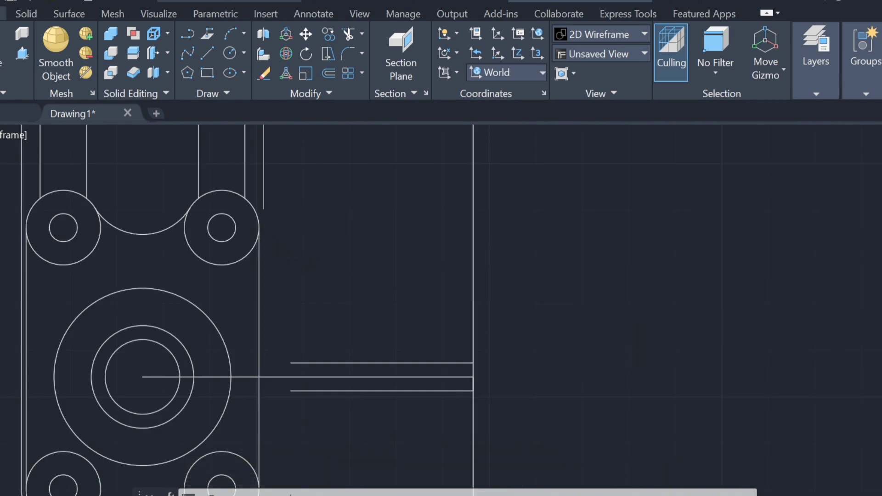
Draw concentric r3 and r6 circles on the vertical line, plus an r3 circle 16 below.
type("c 12 3")
left_click(473, 306)
type("5")
left_click(524, 328)
key("Escape")
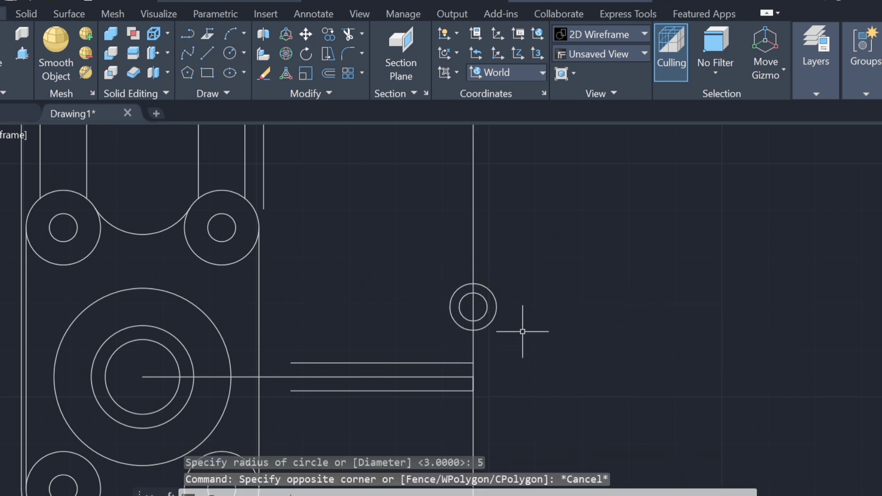
left_click(496, 307)
left_click(496, 307)
type("6")
key("Return")
middle_click_drag(472, 379, 493, 294)
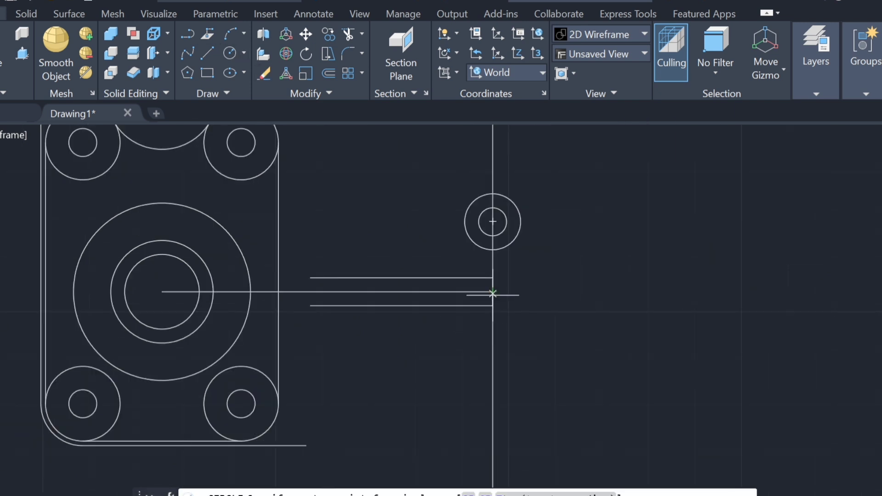
type("16 3")
middle_click_drag(553, 357, 528, 452)
Redraw the arm's top edge with lines 24 and 40, filleting the corner at R12.
type("l 24 ")
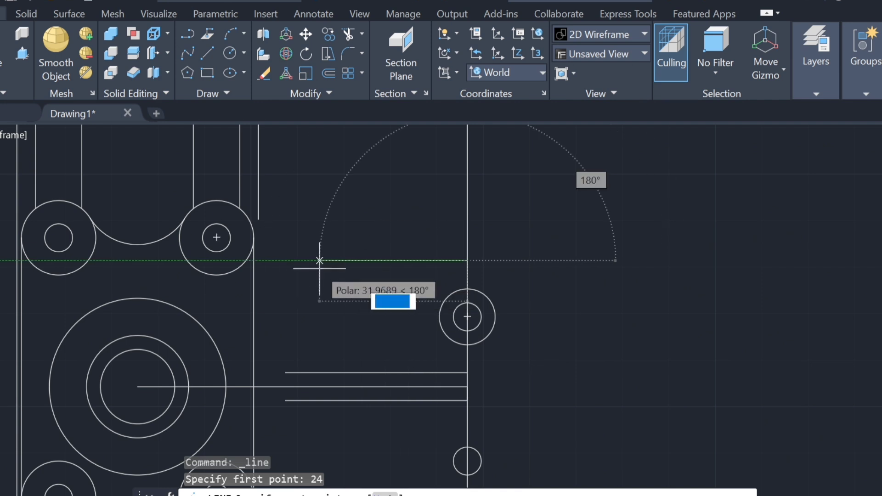
type("40 f r 12")
left_click(351, 152)
left_click(390, 204)
key("Escape")
mouse_move(615, 341)
middle_mouse_down()
mouse_move(539, 305)
mouse_move(562, 274)
middle_mouse_up()
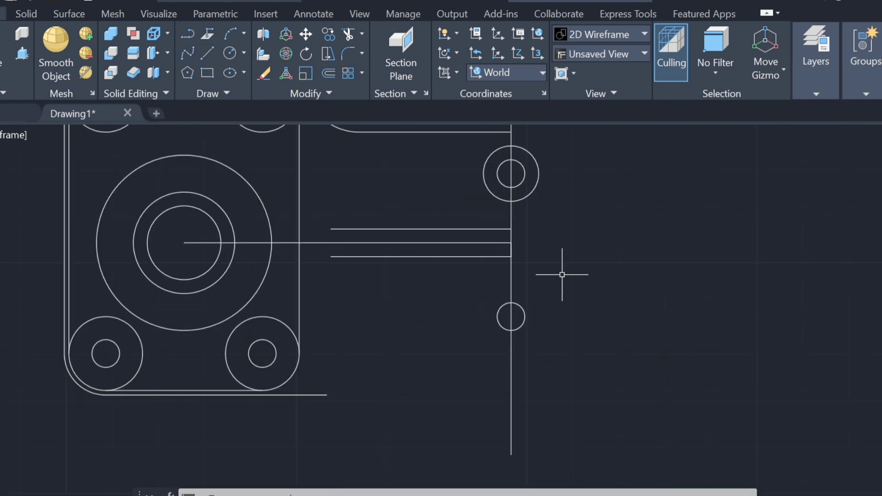
scroll(434, 346, "down", 4)
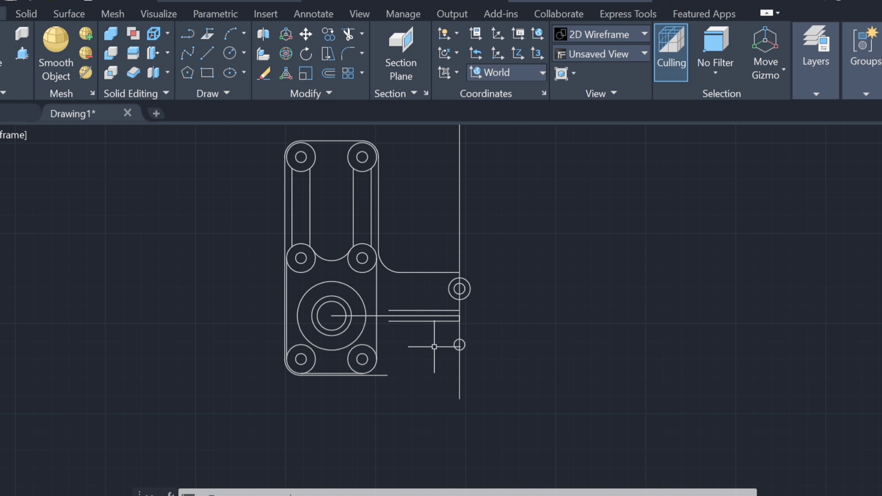
scroll(197, 257, "up", 4)
Draw a horizontal line below the small side circle ending at the vertical edge.
left_click(207, 53)
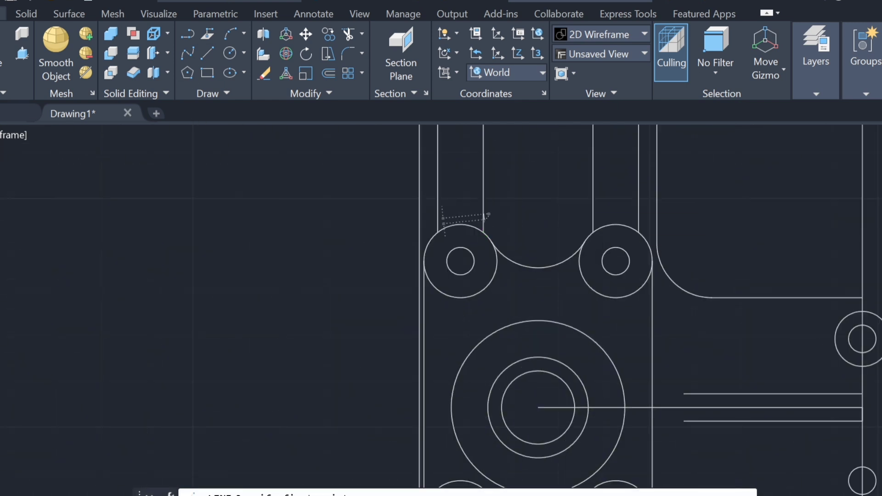
key("Escape")
key("Return")
middle_click_drag(460, 258, 130, 107)
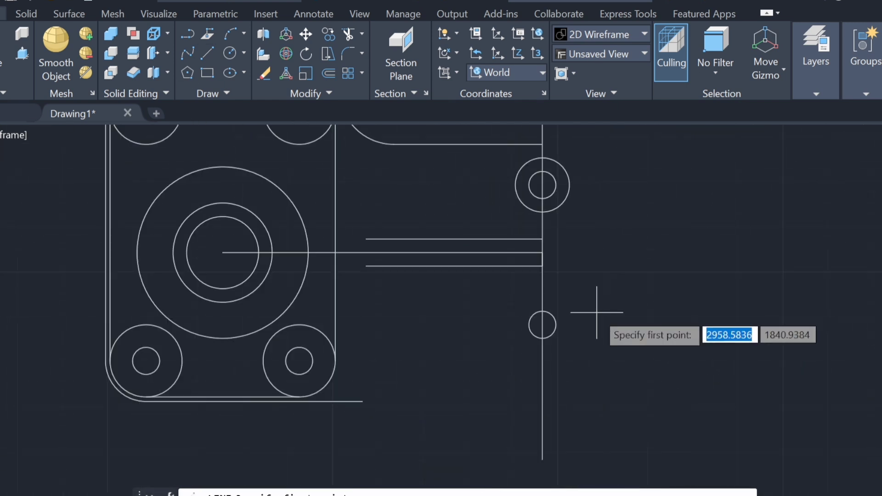
scroll(591, 299, "up", 6)
scroll(295, 408, "down", 5)
scroll(482, 419, "up", 3)
left_click(538, 375)
key("Escape")
scroll(538, 376, "down", 3)
scroll(502, 227, "up", 2)
scroll(418, 147, "up", 5)
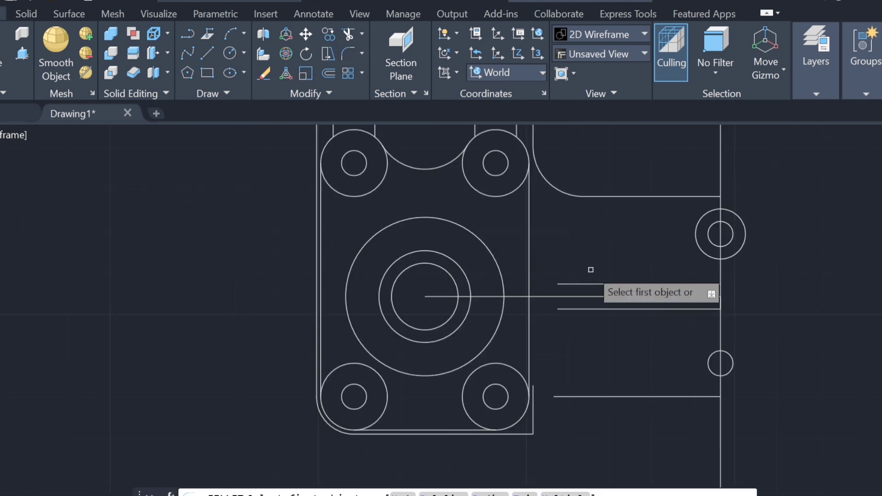
Erase the leftover slot arc from the right-side arm.
scroll(402, 442, "up", 2)
left_click(533, 416)
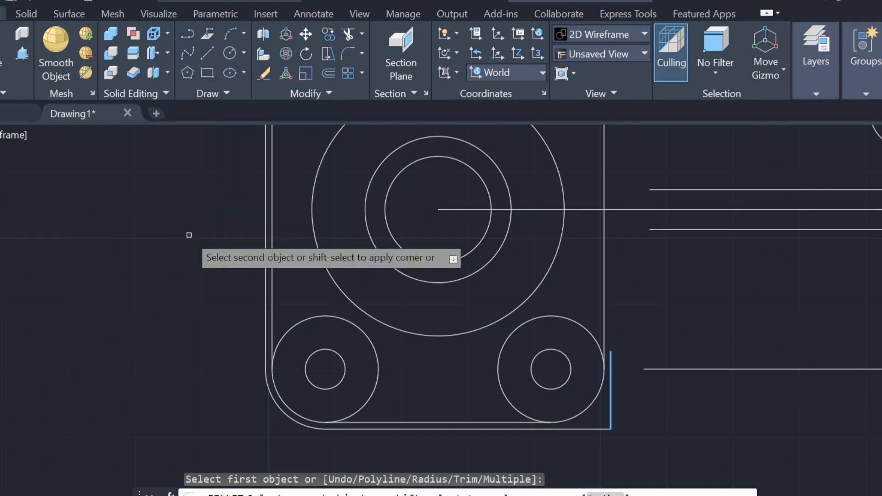
scroll(416, 220, "down", 5)
scroll(542, 227, "up", 3)
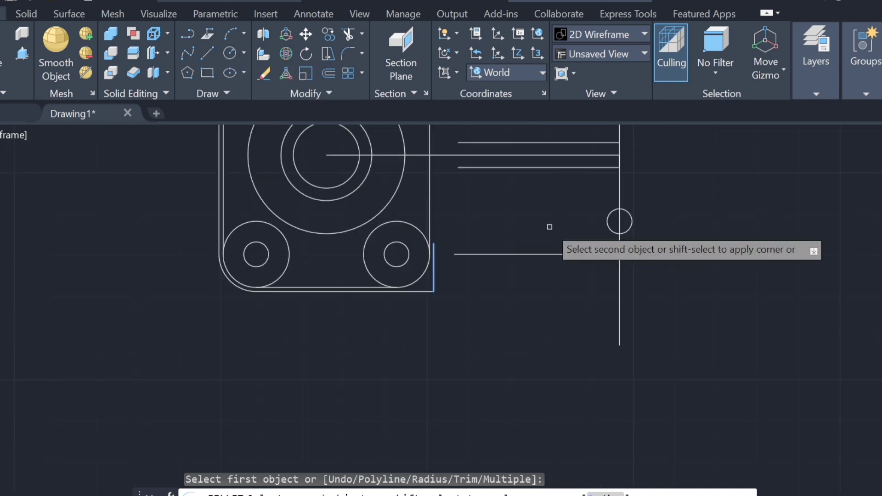
scroll(550, 227, "up", 4)
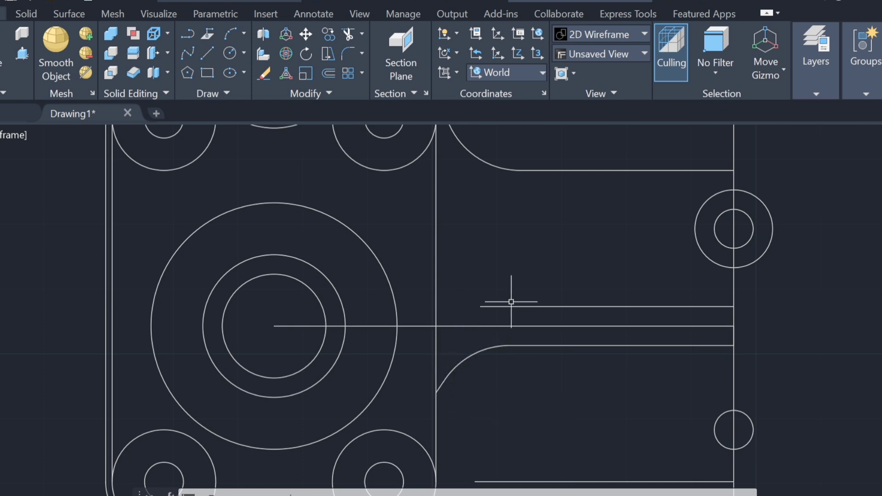
key("space")
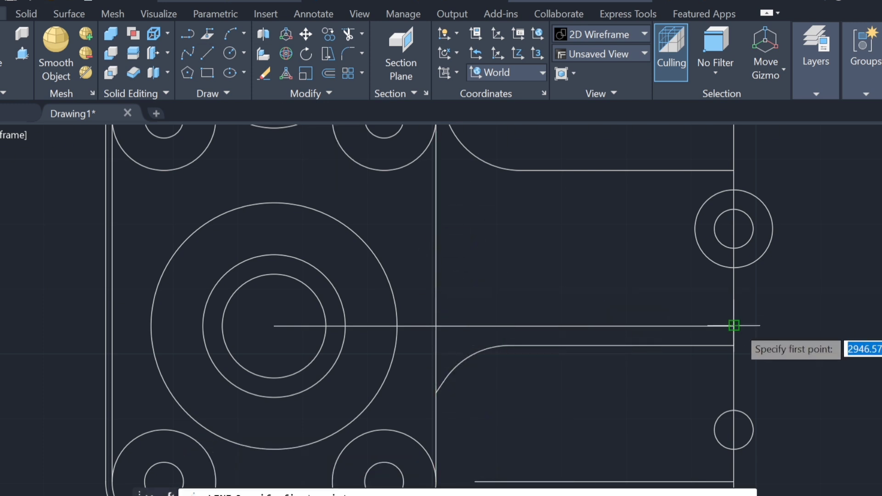
left_click(478, 306)
key("Escape")
left_click_drag(506, 404, 532, 357)
key("Delete")
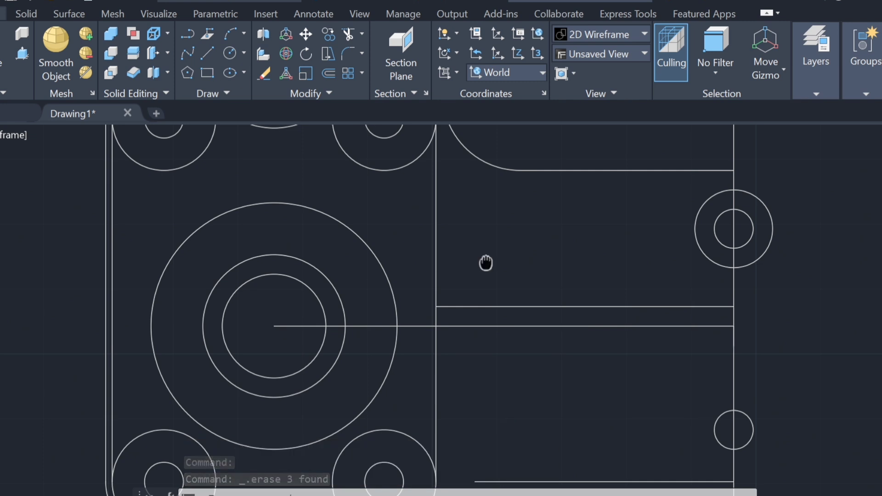
Fillet the side arm's corner between its two picked edges.
scroll(487, 262, "down", 2)
key("l")
key("space")
key("Escape")
scroll(441, 351, "up", 2)
key("f")
key("space")
left_click(477, 322)
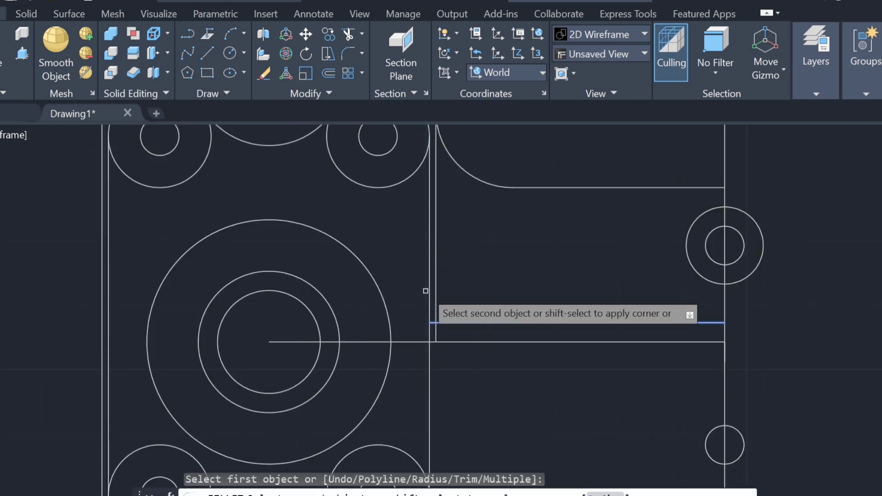
left_click(426, 291)
scroll(445, 253, "down", 2)
key("l")
key("space")
key("Escape")
Copy the selected arm line 6 units below the original.
scroll(453, 419, "up", 2)
right_click(446, 145)
left_click(507, 286)
scroll(587, 387, "down", 2)
scroll(559, 240, "up", 2)
left_click(559, 240)
type("6")
key("Return")
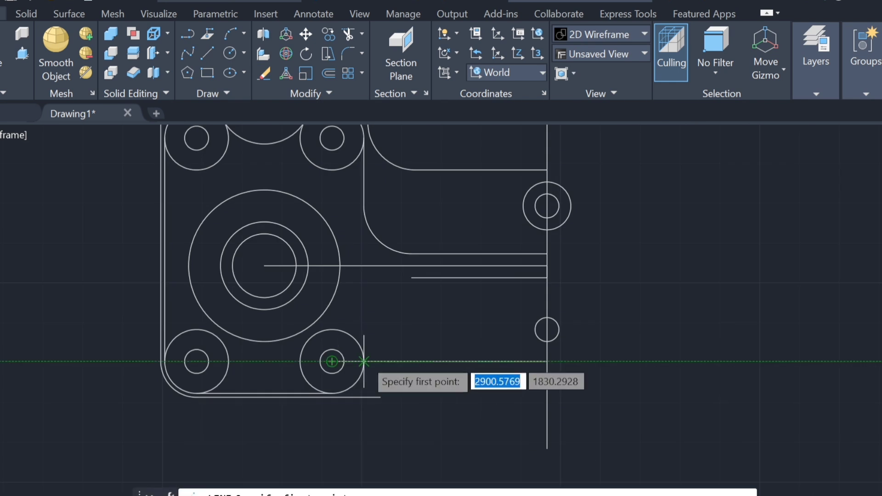
left_click(364, 361)
key("Escape")
key("Delete")
Trim the leftover slot lines away with a fence.
scroll(704, 290, "up", 2)
key("l")
key("space")
scroll(647, 265, "up", 1)
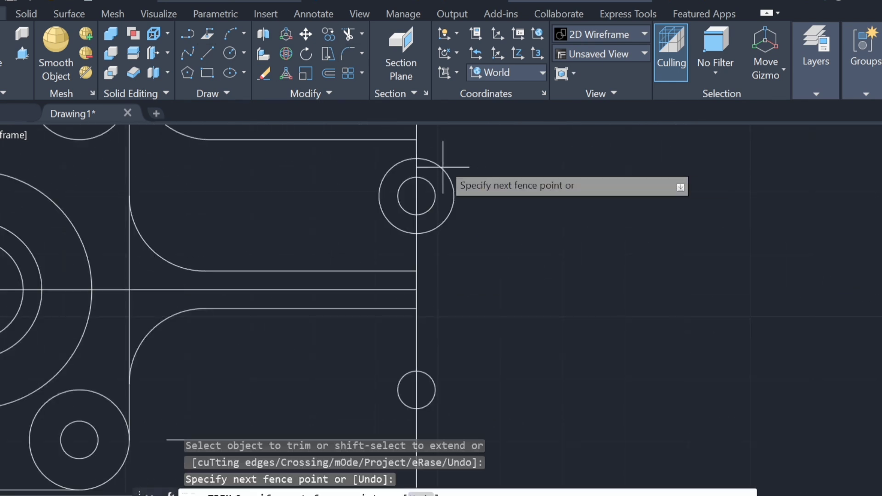
key("Return")
key("Escape")
scroll(448, 398, "down", 3)
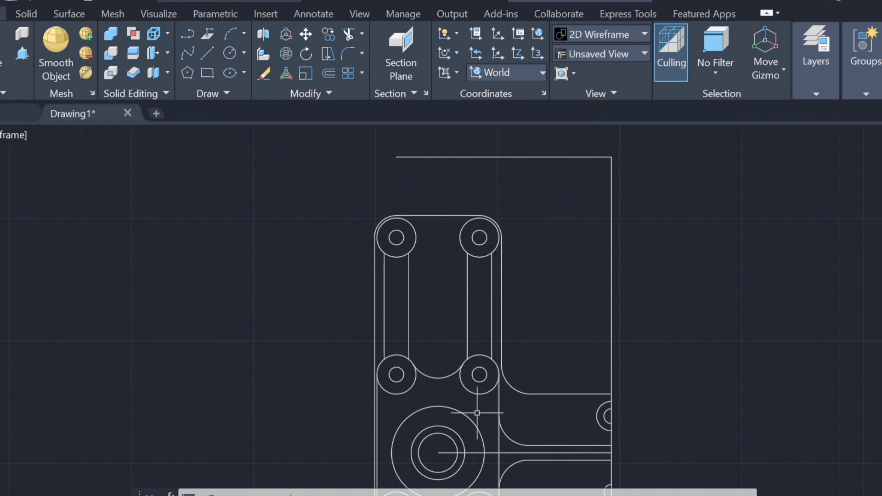
Draw the slanted edge from the top boss using a 78-unit offset.
scroll(477, 413, "up", 2)
key("l")
key("space")
type("78")
key("Return")
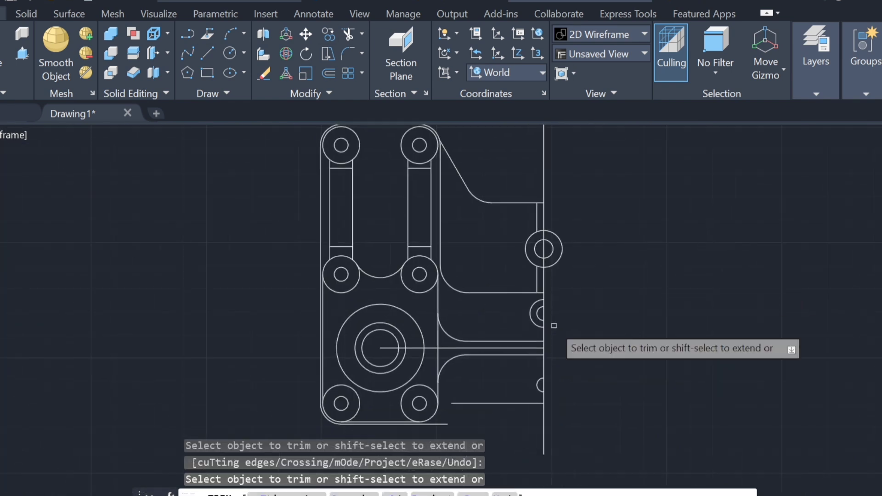
middle_click_drag(553, 325, 745, 318)
key("Escape")
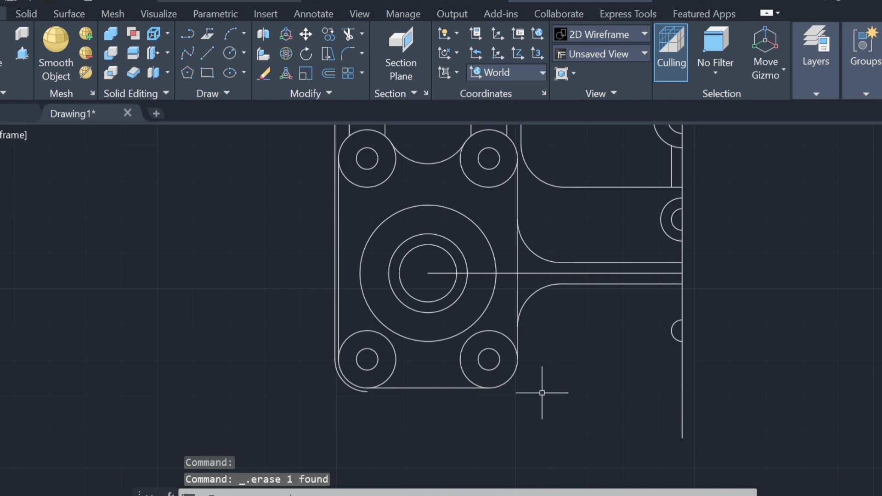
Attempt a radius 10 fillet on the upper-right corner, then cancel it.
type("r")
key("Return")
type("10")
key("Return")
left_click(717, 291)
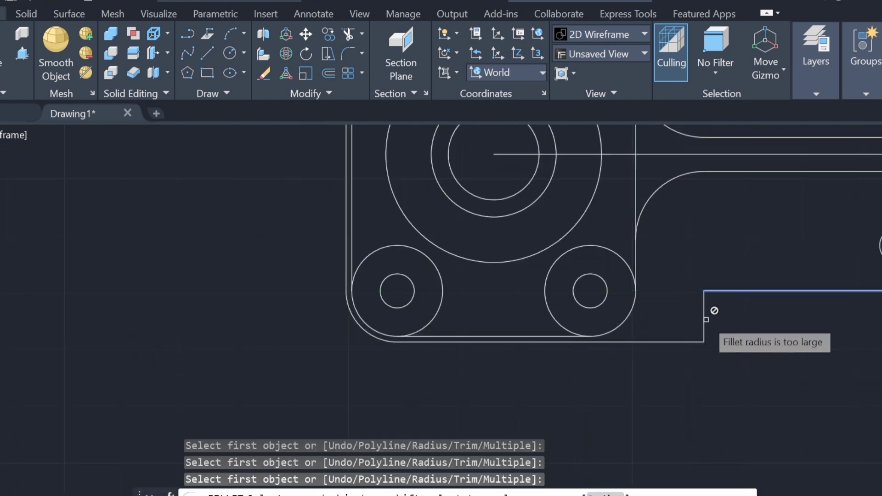
key("Escape")
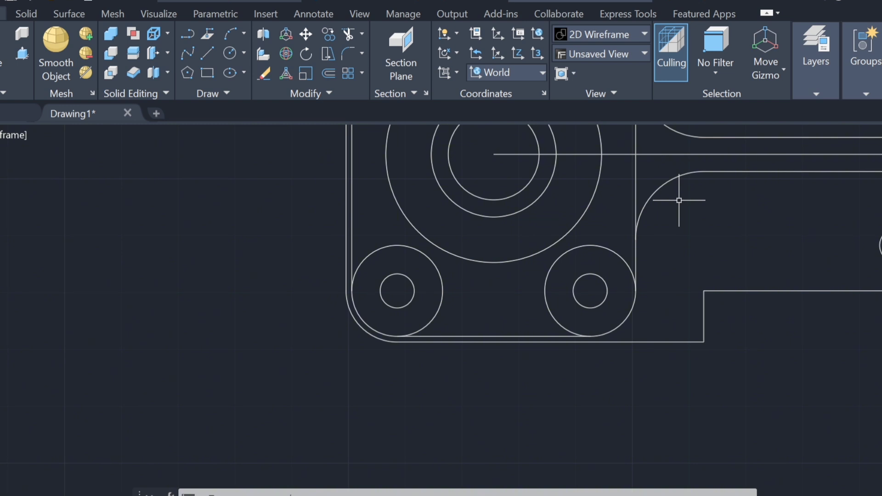
middle_click_drag(739, 408, 704, 340)
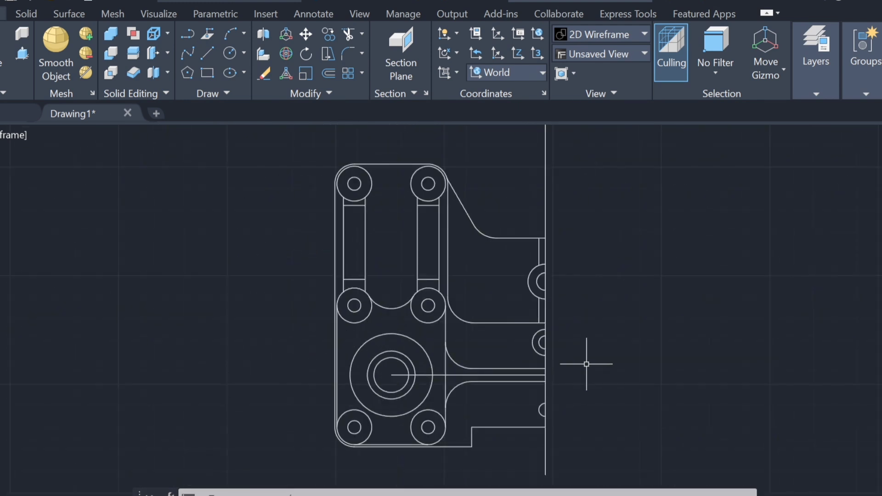
Round the lower-right corner of the outline with an R 8 fillet.
scroll(343, 413, "down", 2)
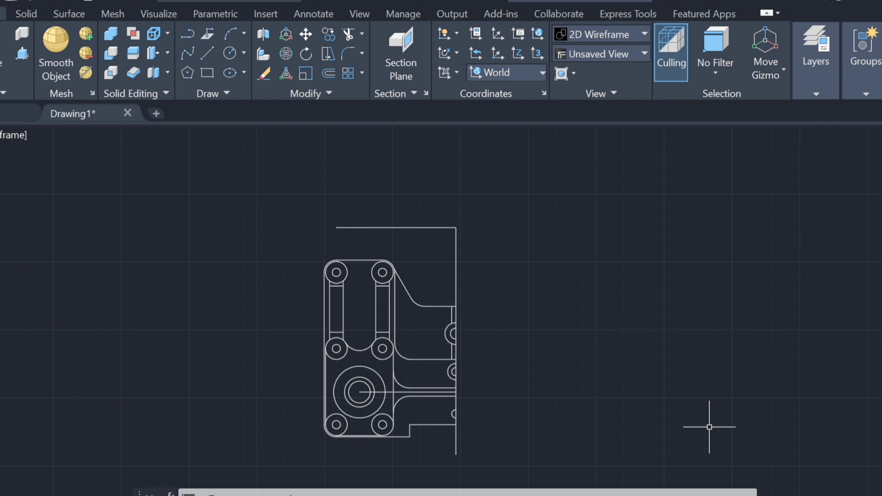
scroll(335, 364, "up", 4)
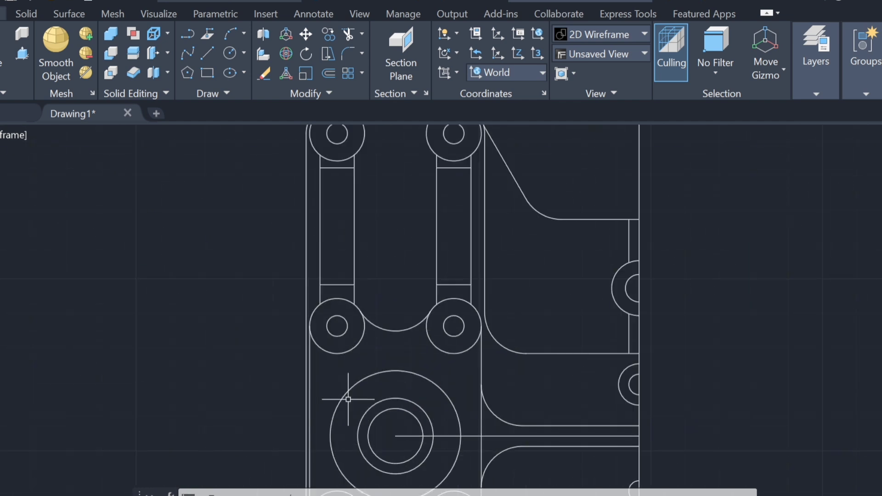
scroll(414, 390, "down", 5)
scroll(558, 253, "up", 9)
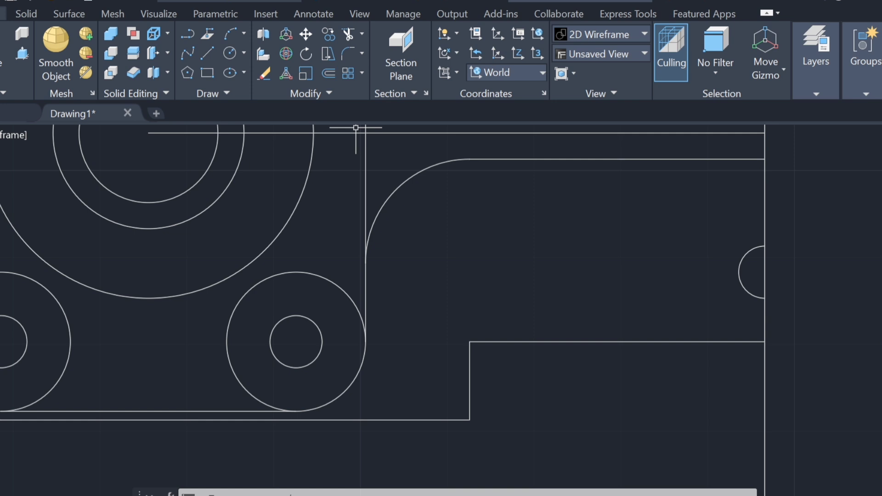
scroll(650, 394, "down", 2)
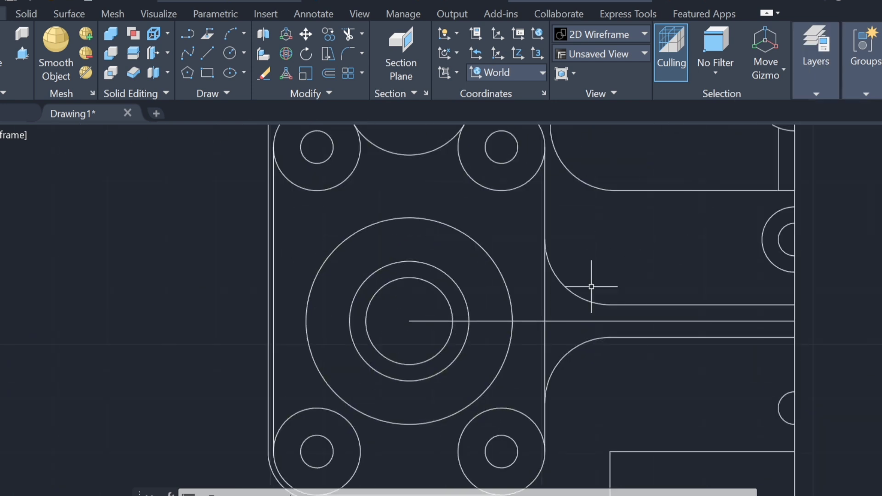
middle_click_drag(592, 286, 596, 178)
scroll(683, 277, "down", 2)
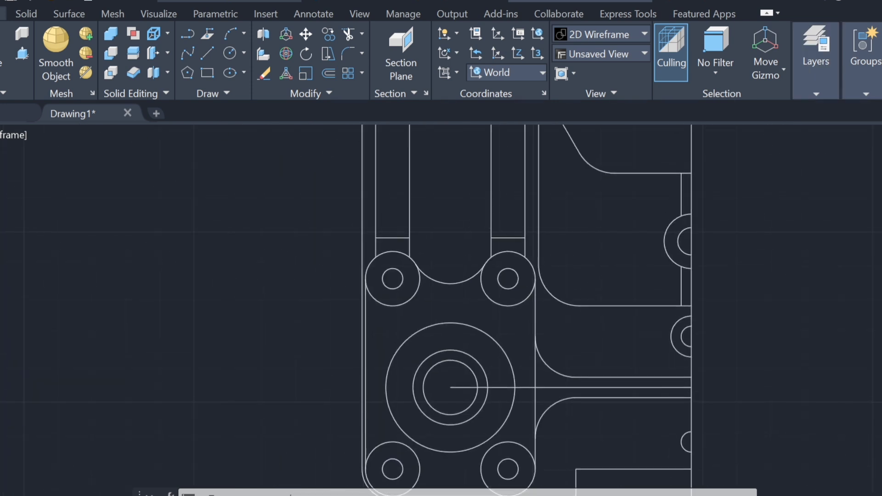
middle_click_drag(625, 344, 679, 228)
scroll(701, 346, "up", 2)
left_click(623, 358)
type("R")
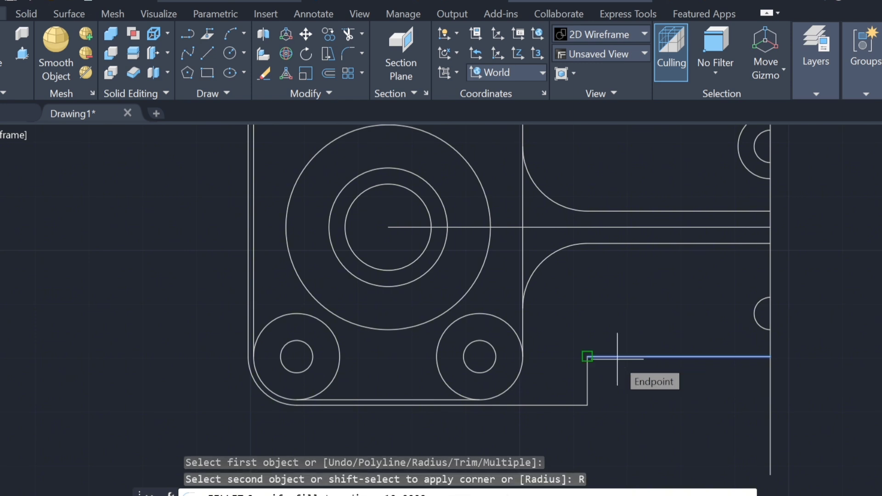
key("Return")
type("8")
key("Return")
left_click(588, 381)
Erase the bottom edge and redraw it as a 44-unit line.
left_click(314, 14)
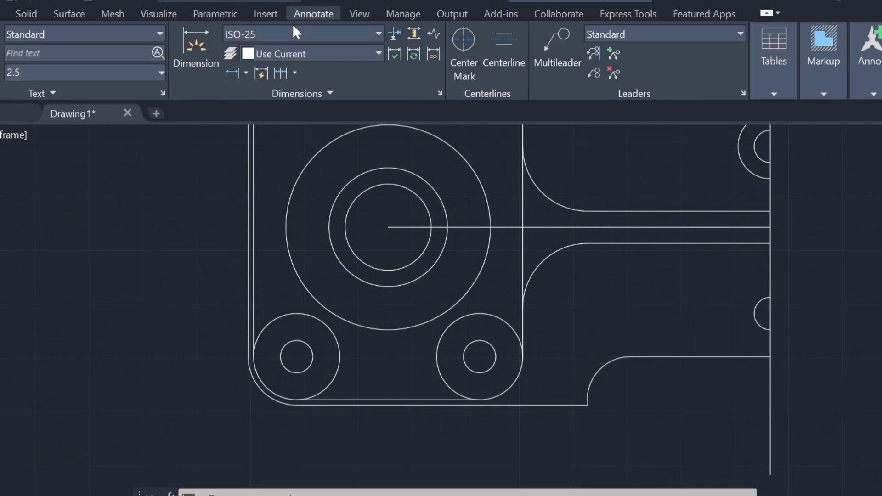
left_click(195, 46)
left_click(296, 356)
key("Escape")
left_click(441, 405)
key("Delete")
left_click(207, 53)
left_click(295, 404)
type("44")
left_click(534, 356)
key("Escape")
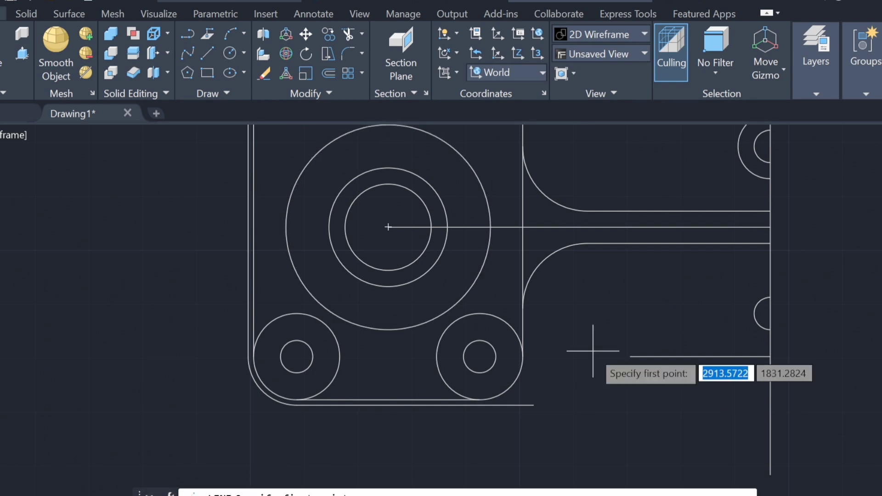
Fillet the new corner, erase a stray bottom edge, and restart a line at the corner.
left_click(587, 350)
type("f")
key("Return")
left_click(552, 357)
key("Escape")
left_click(650, 356)
key("Delete")
type("l")
key("Return")
left_click(532, 356)
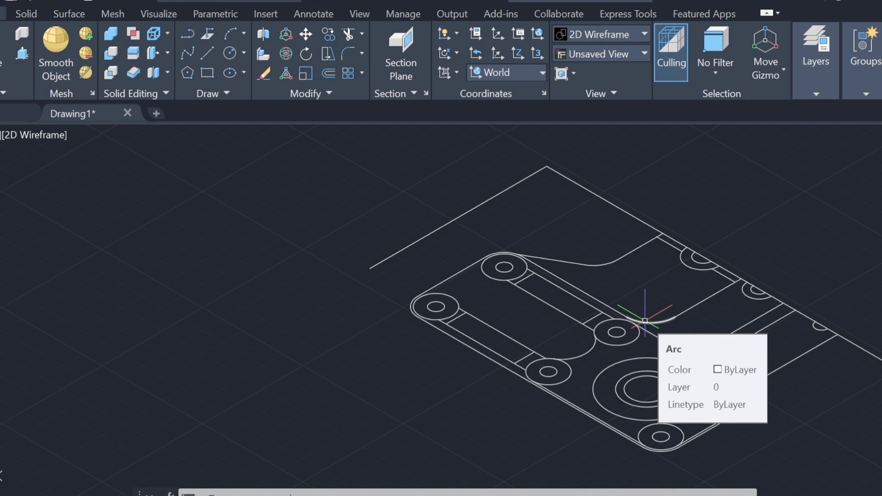
Delete the two top outline lines and union the selected bracket outline.
left_click(576, 173)
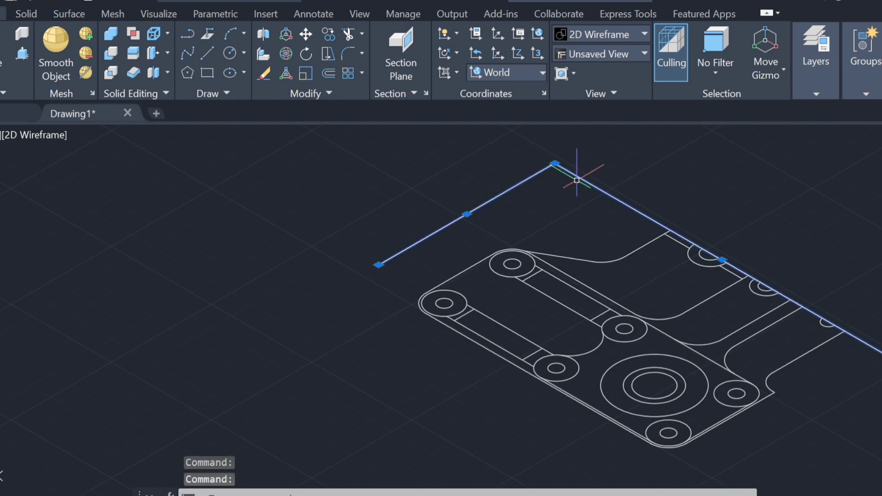
key("Delete")
left_click_drag(671, 257, 669, 275)
type("UN")
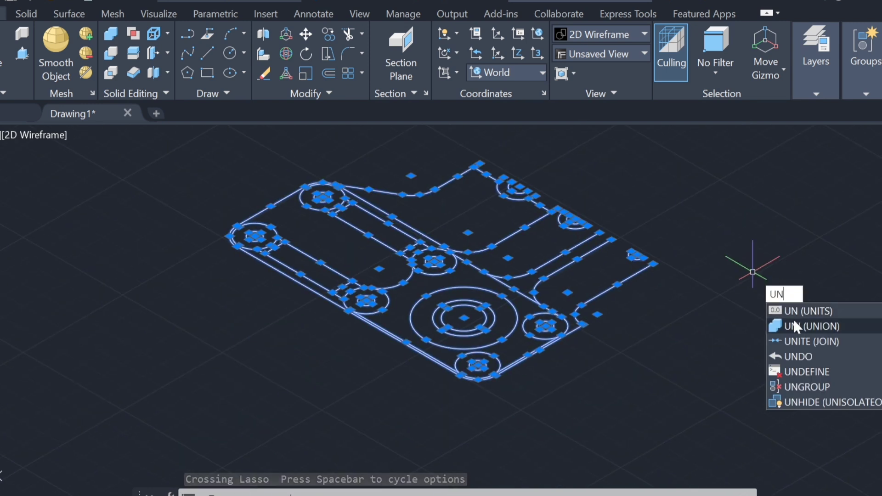
key("Return")
left_click_drag(197, 276, 488, 187)
key("Return")
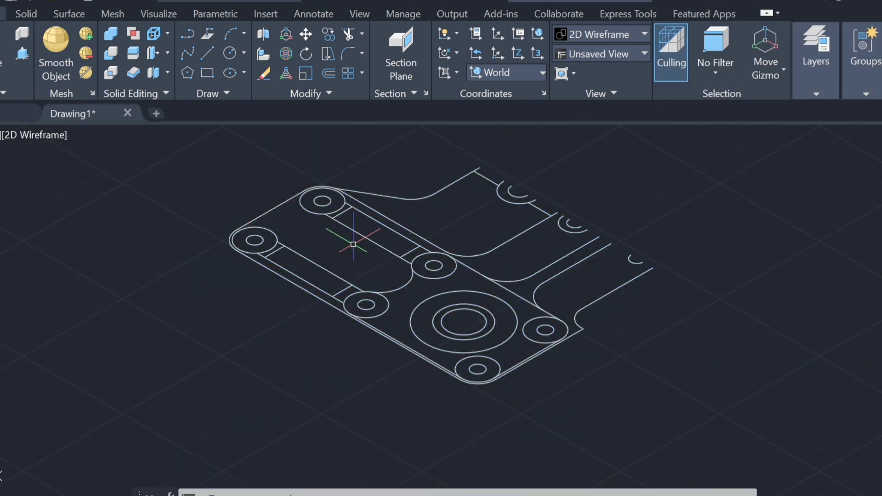
Extrude the large circle area to a height of 48.
scroll(353, 243, "up", 3)
scroll(482, 355, "up", 3)
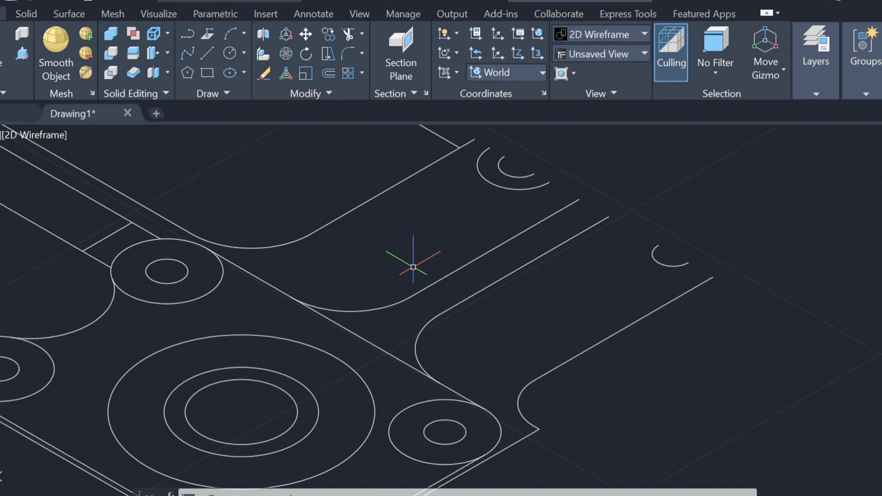
scroll(413, 267, "down", 5)
scroll(295, 322, "up", 4)
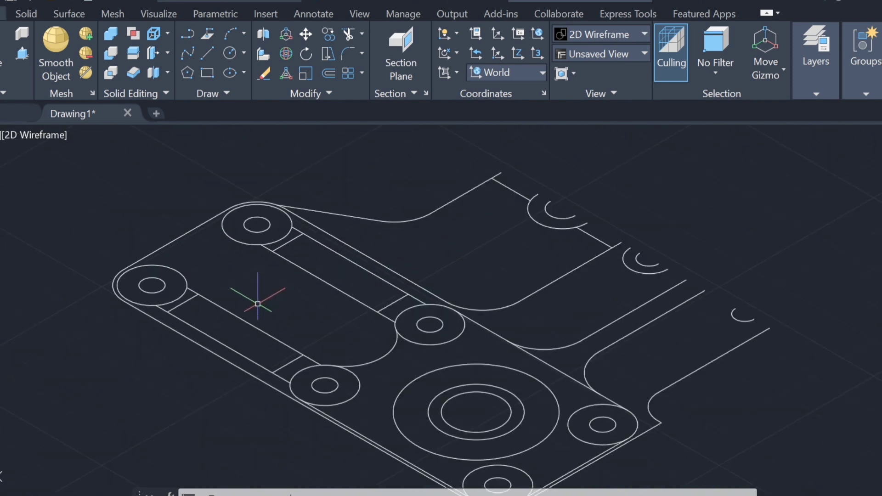
left_click(529, 390)
type("48")
key("Return")
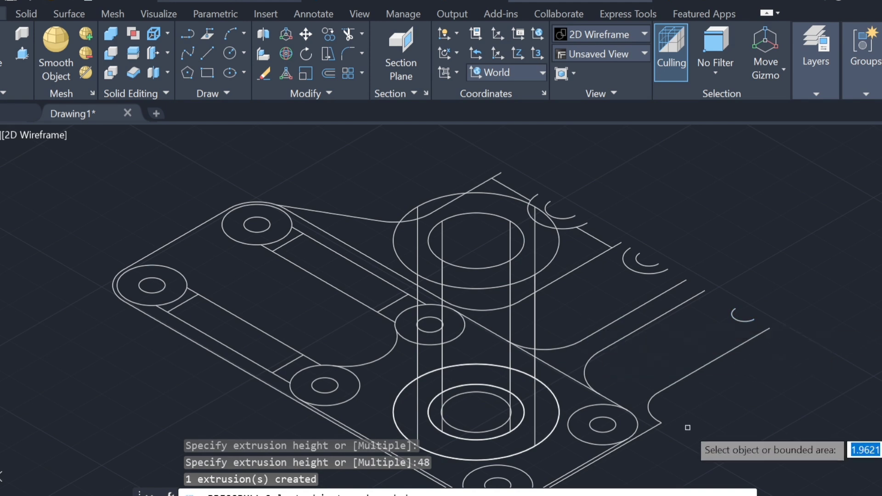
Extrude the right small boss to 41 and the bottom boss to 38.
middle_click_drag(688, 428, 694, 406)
left_click(627, 404)
type("41")
key("Return")
left_click(535, 391)
type("41")
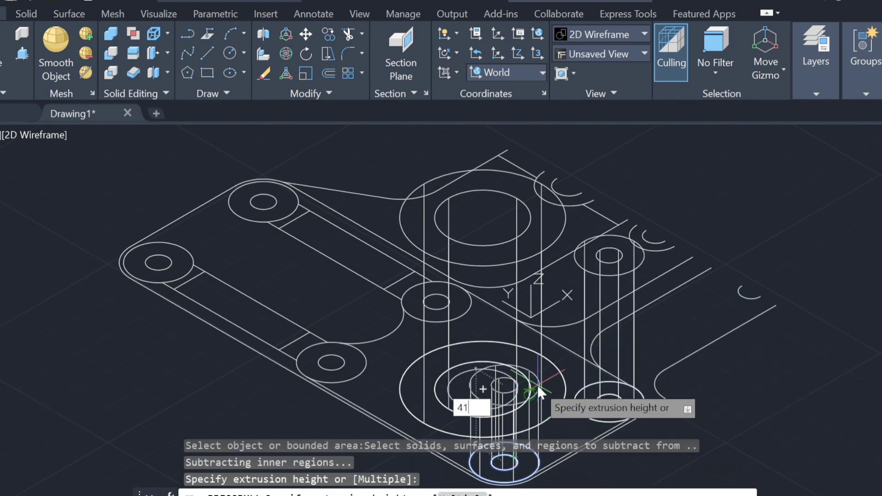
key("BackSpace")
key("BackSpace")
type("38")
key("Return")
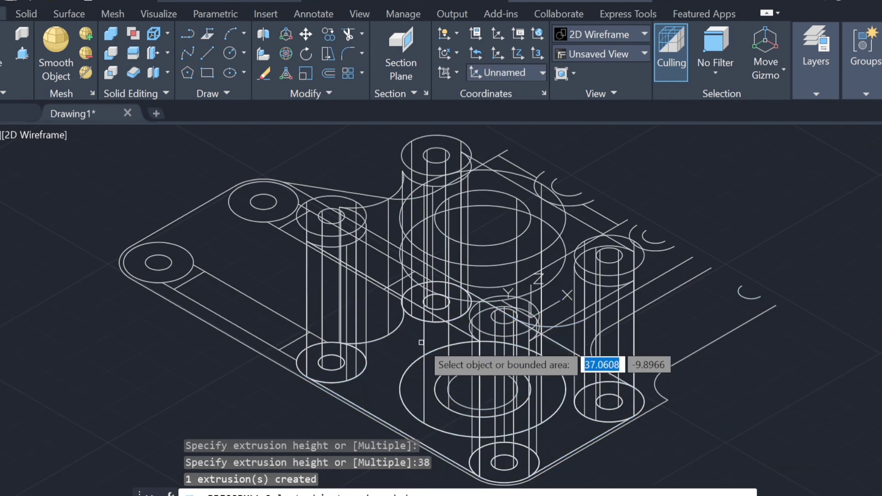
Show the model in the Shades of Gray visual style and orbit it to view the bosses.
left_click(599, 34)
left_click(725, 126)
mouse_move(684, 370)
middle_mouse_down("shift")
mouse_move(781, 346)
mouse_move(768, 421)
middle_mouse_up("shift")
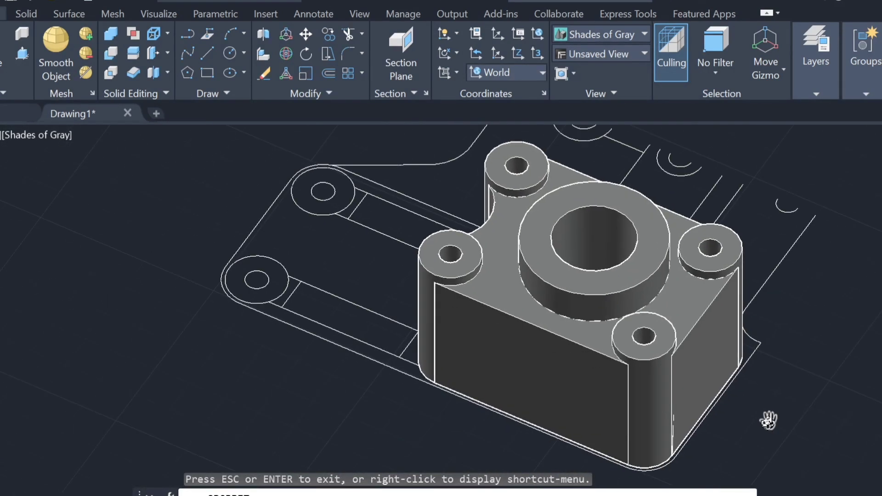
middle_click_drag(756, 350, 712, 357, "shift")
Press-pull the left ring-shaped boss up to a height of 28.
key("Return")
left_click(232, 264)
type("28")
key("Return")
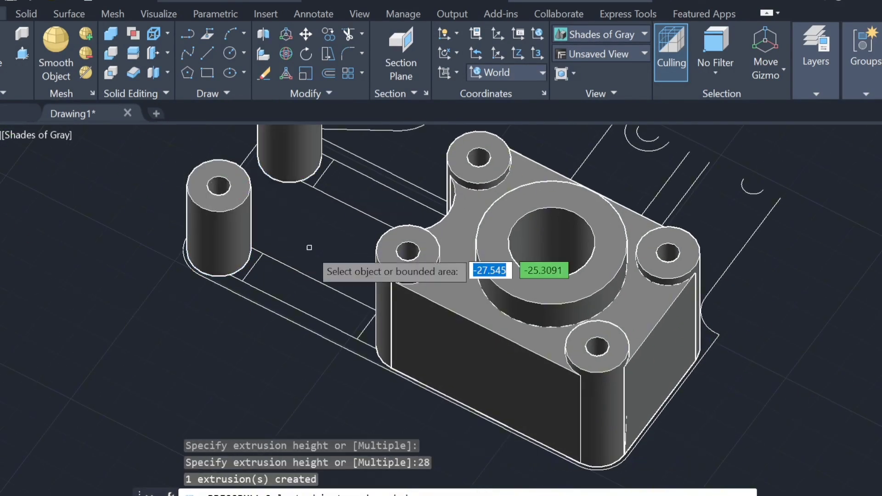
key("Escape")
Union all the bracket's solid pieces into one body.
type("uni")
key("Return")
left_click(234, 298)
left_click(708, 323)
mouse_move(708, 322)
middle_mouse_down("shift")
mouse_move(486, 384)
mouse_move(719, 356)
middle_mouse_up("shift")
left_click(719, 357)
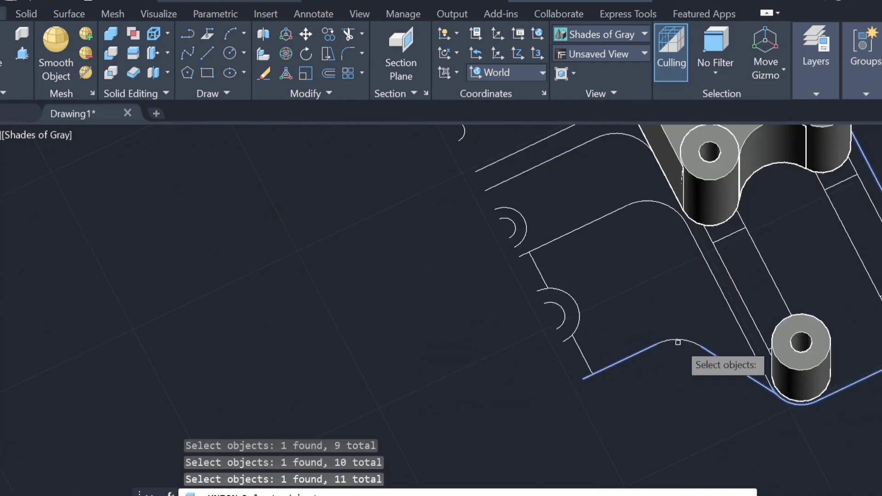
left_click(651, 207)
middle_click_drag(652, 207, 630, 252, "shift")
left_click(635, 312)
mouse_move(635, 312)
middle_mouse_down("shift")
mouse_move(689, 366)
mouse_move(692, 414)
middle_mouse_up("shift")
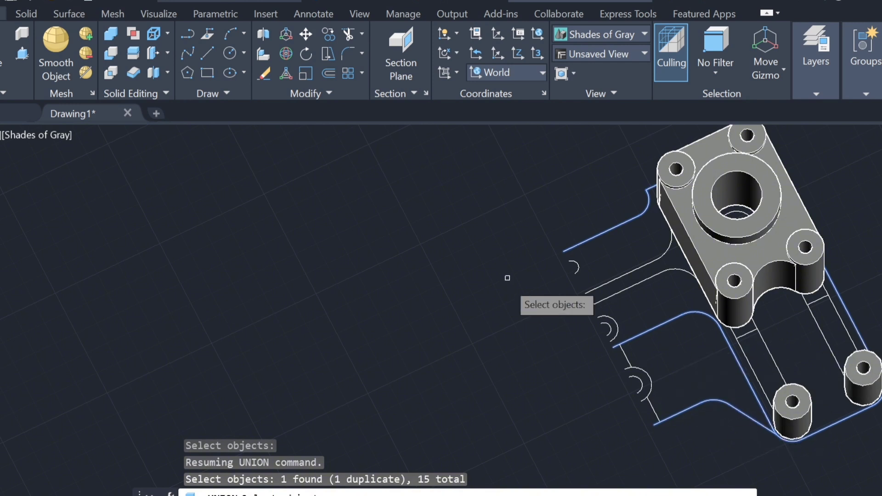
type("UNION")
key("Return")
key("ctrl+shift+e")
Press-pull the first closed area up to a height of 12.
left_click(710, 401)
type("12")
key("Return")
scroll(719, 418, "up", 2)
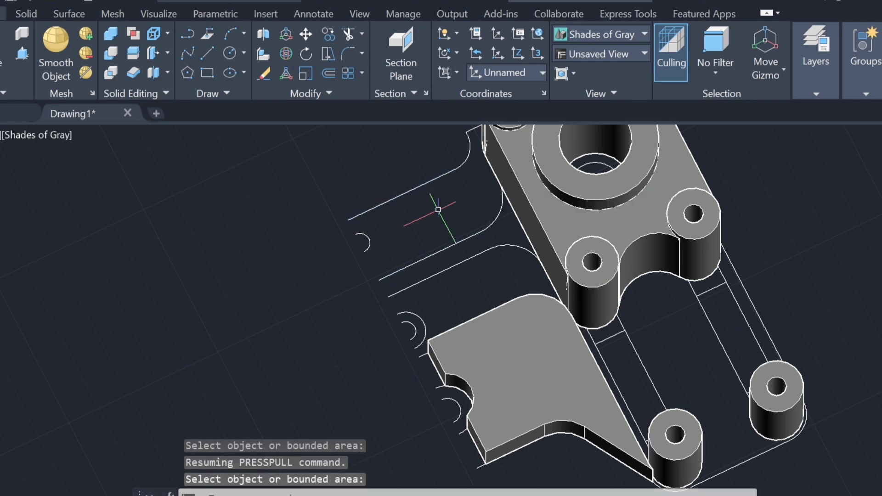
middle_click_drag(437, 210, 535, 330, "shift")
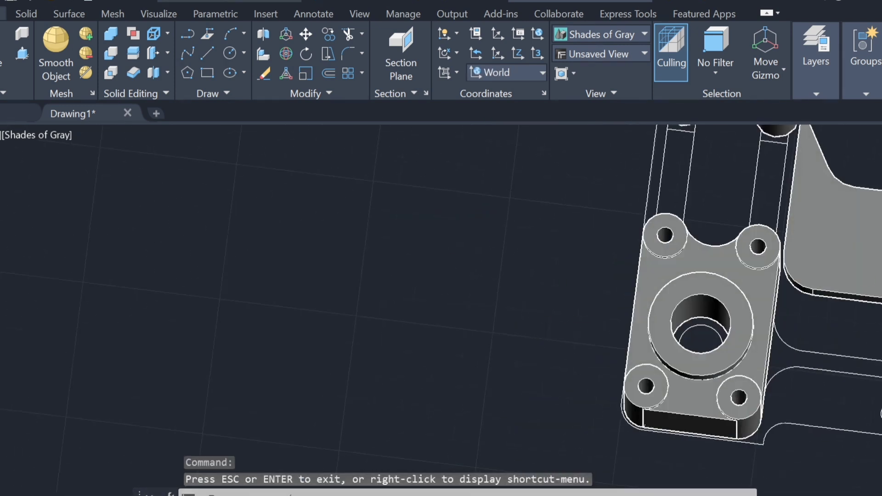
Erase and undo the mistaken 20-unit extrusion.
scroll(679, 276, "up", 3)
type("20")
key("Return")
key("Delete")
type("U")
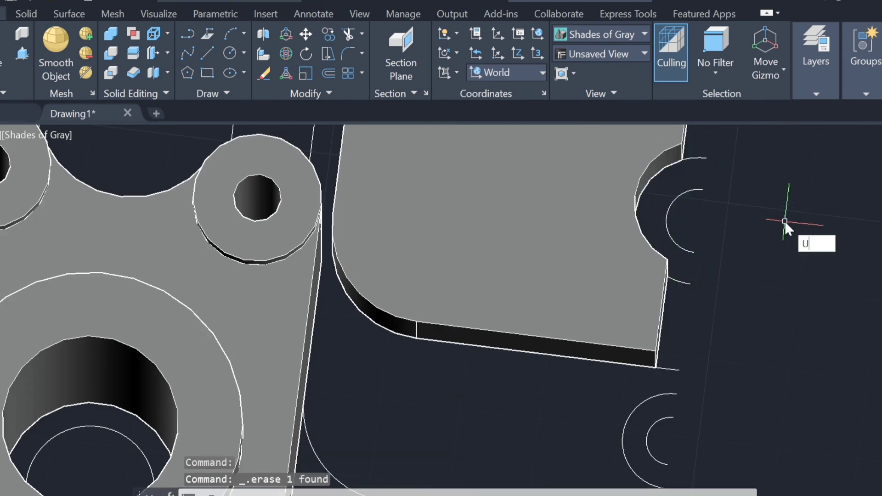
key("Return")
Orbit around the bracket and pick its top face.
scroll(653, 257, "down", 3)
scroll(743, 198, "down", 2)
scroll(743, 199, "up", 5)
middle_click_drag(571, 250, 528, 343, "shift")
left_click(496, 368)
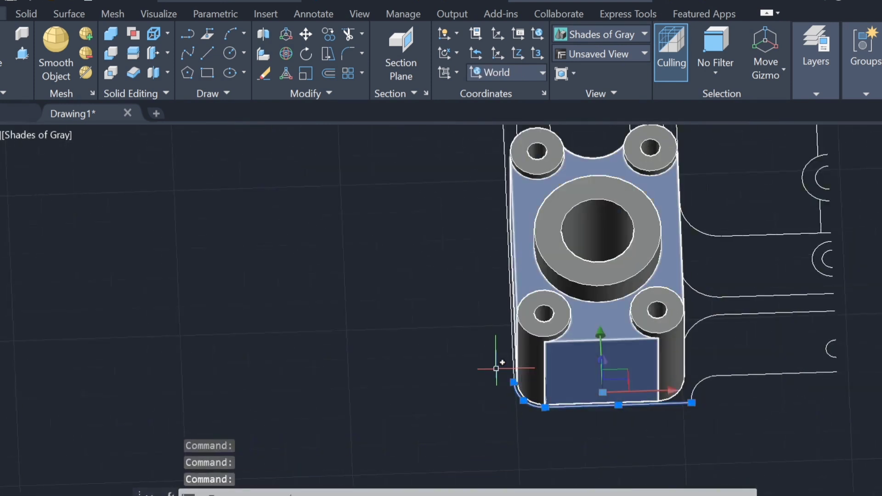
middle_click_drag(496, 369, 597, 321, "shift")
scroll(863, 404, "up", 3)
scroll(864, 404, "down", 3)
scroll(802, 290, "up", 3)
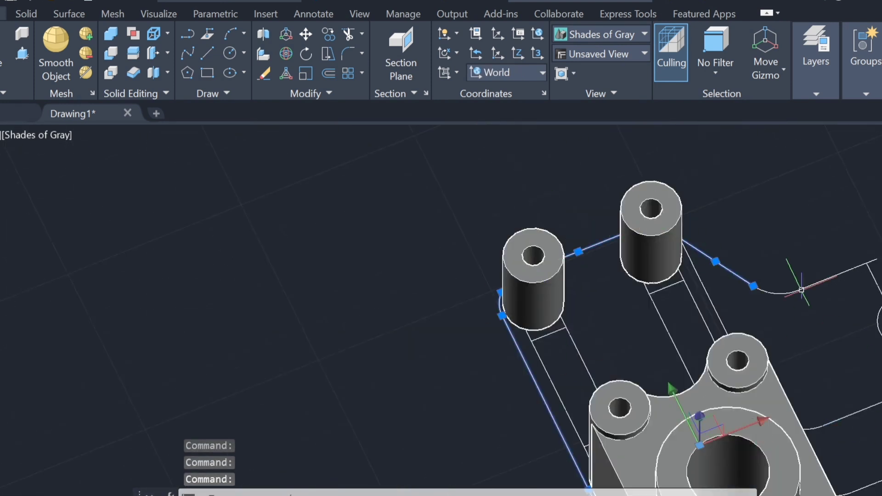
Window-select the outline curves, then cancel the started command.
middle_click_drag(801, 289, 673, 212)
left_click_drag(849, 160, 391, 459)
middle_click_drag(690, 322, 781, 367, "shift")
type("u")
key("Return")
Press-pull the gusset outline area up 12 units.
middle_click_drag(487, 340, 830, 416, "shift")
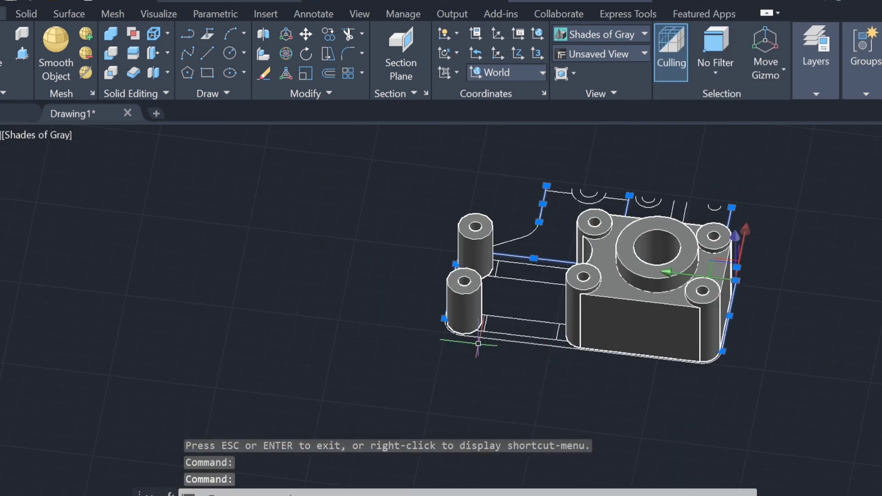
scroll(537, 166, "up", 3)
left_click(533, 167)
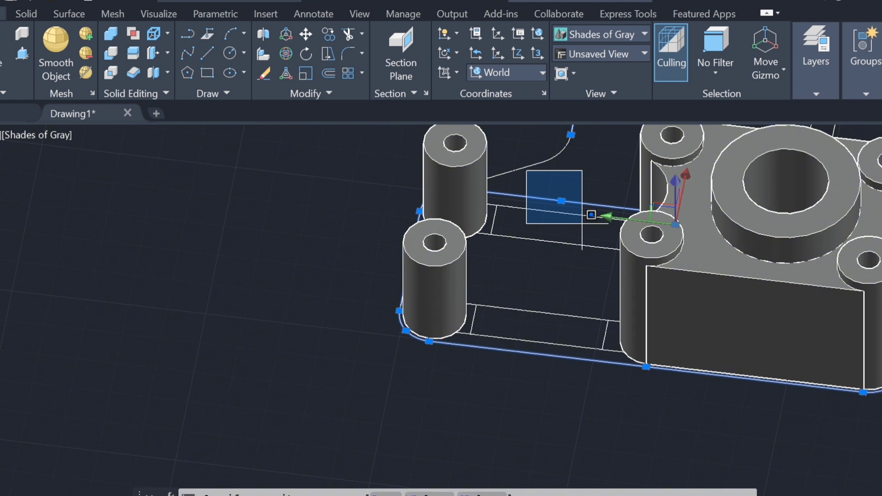
key("Escape")
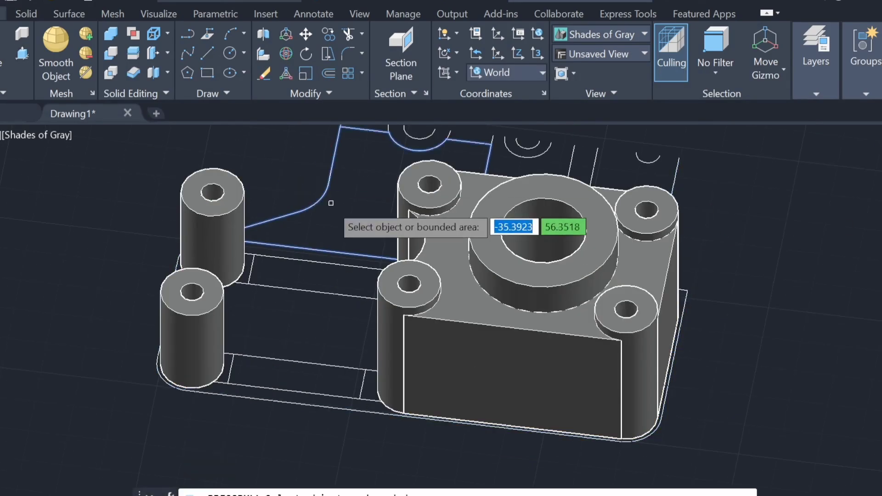
middle_click_drag(331, 199, 283, 279, "shift")
left_click(118, 216)
left_click(661, 276)
key("Escape")
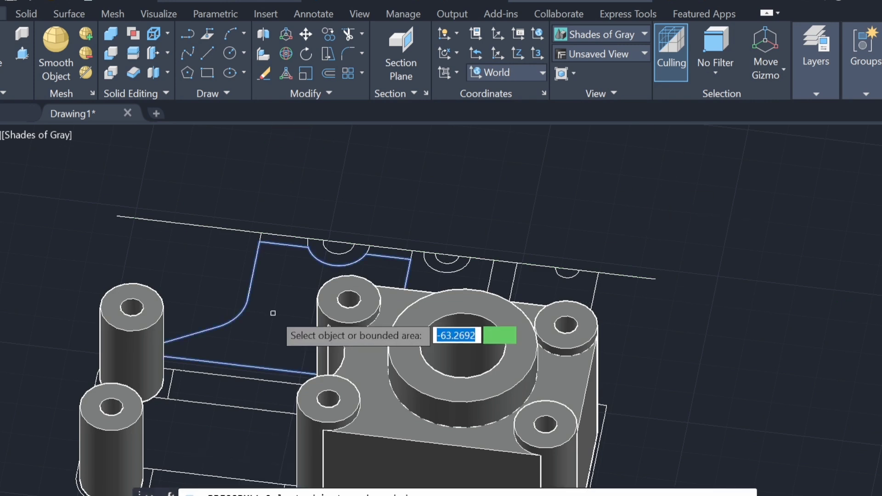
left_click(291, 297)
type("12")
key("Return")
Pull up a 32-unit-high rib in the area between the parts.
mouse_move(712, 338)
middle_mouse_down("shift")
mouse_move(478, 294)
mouse_move(476, 414)
middle_mouse_up("shift")
left_click(503, 349)
middle_click_drag(447, 450, 546, 370)
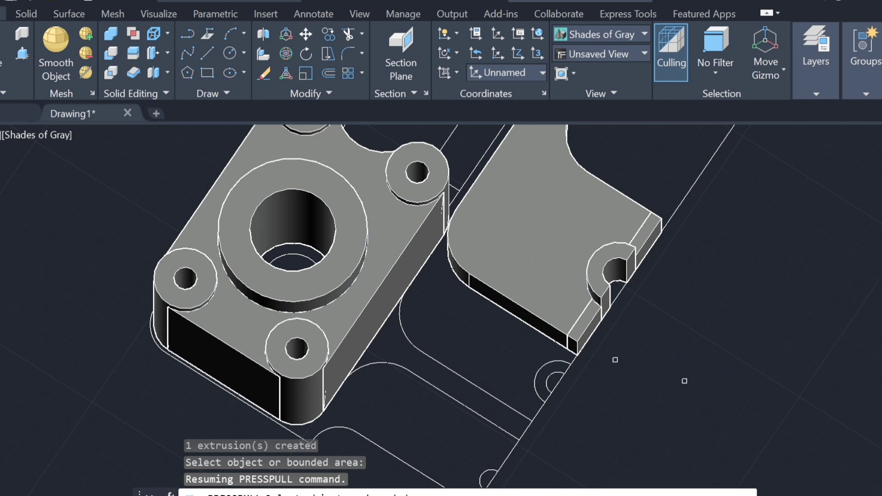
left_click(460, 340)
type("32")
key("Return")
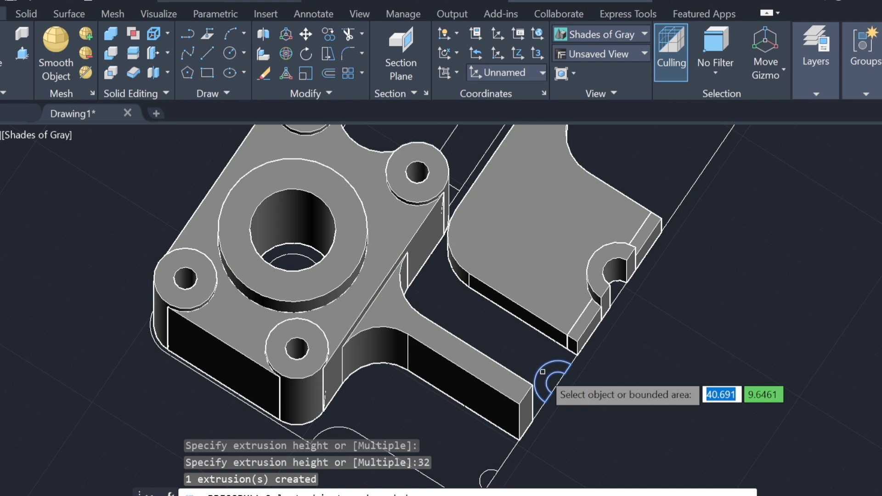
key("Escape")
Press-pull another bounded area up 24 units, then return to an isometric view.
scroll(581, 344, "up", 3)
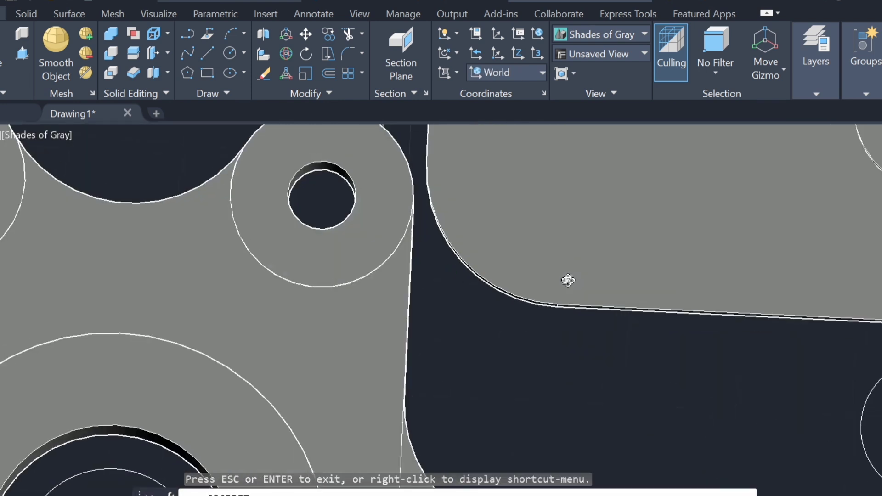
middle_click_drag(567, 280, 440, 276, "shift")
scroll(440, 275, "down", 3)
scroll(368, 189, "up", 2)
key("ctrl+shift+e")
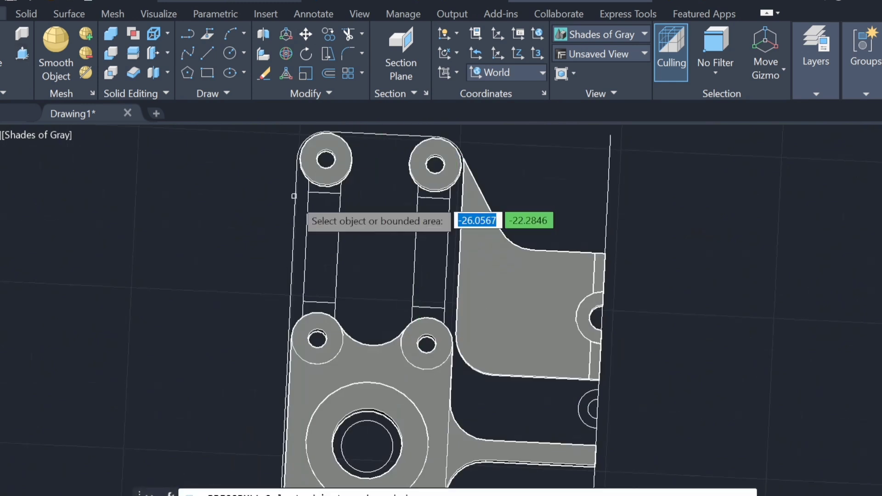
left_click(420, 313)
type("24")
key("Return")
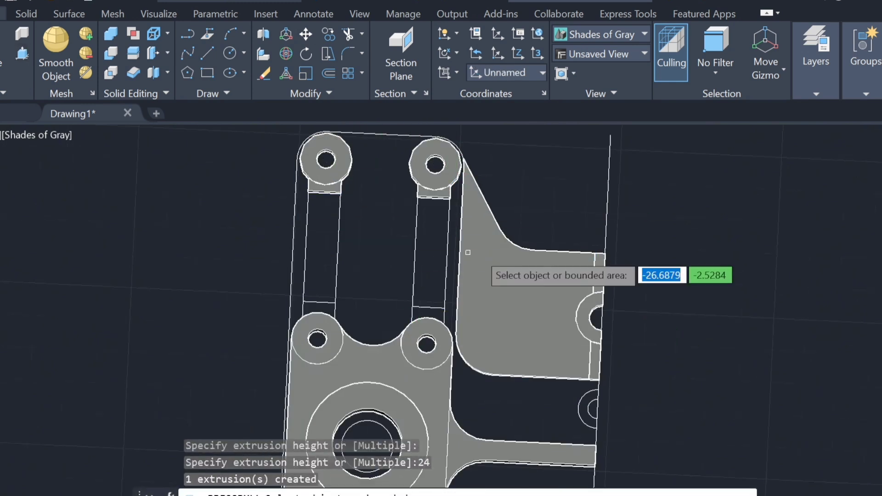
middle_click_drag(481, 255, 709, 292, "shift")
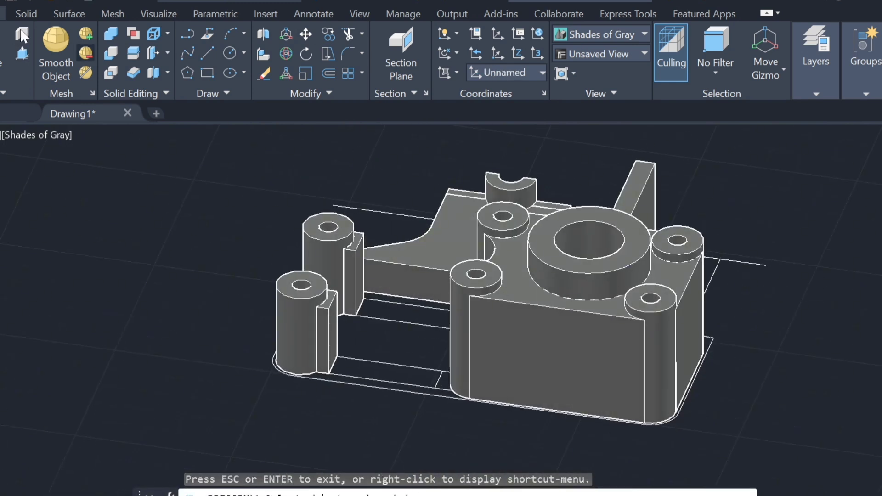
scroll(345, 381, "up", 2)
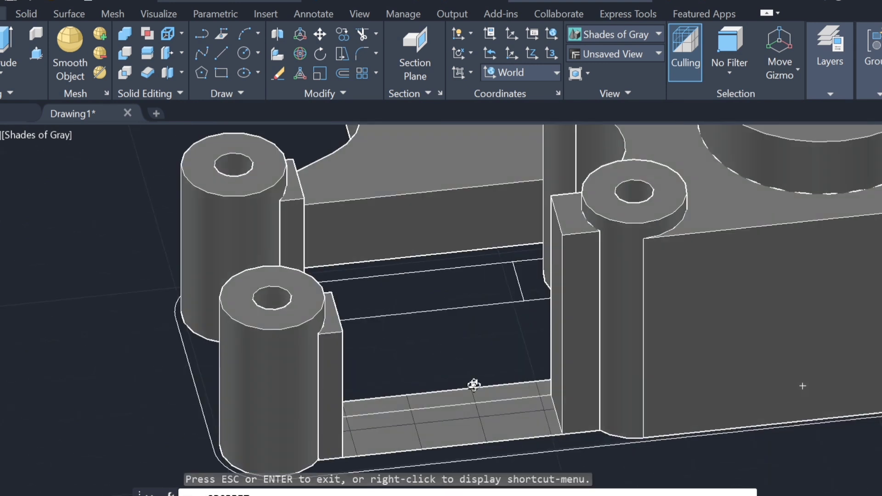
middle_click_drag(465, 387, 525, 317, "shift")
left_click(305, 365)
left_click(486, 419)
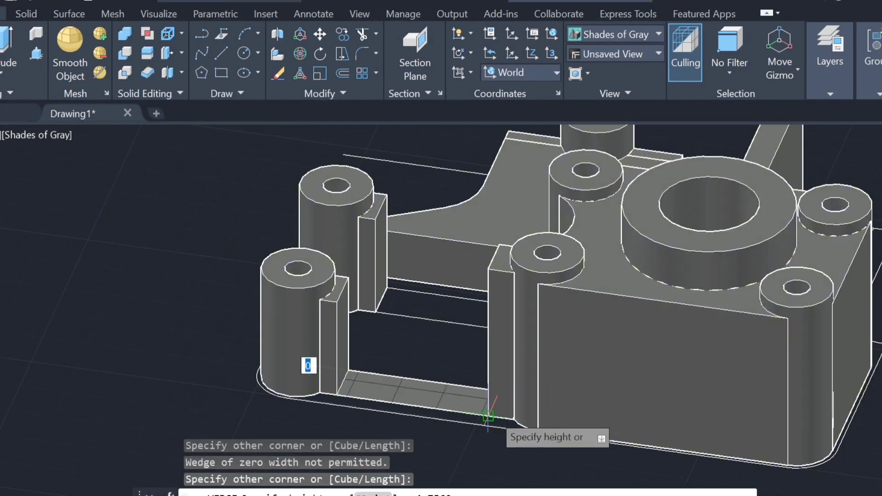
left_click(427, 374)
mouse_move(427, 374)
middle_mouse_down("shift")
mouse_move(557, 390)
mouse_move(430, 375)
mouse_move(399, 335)
middle_mouse_up("shift")
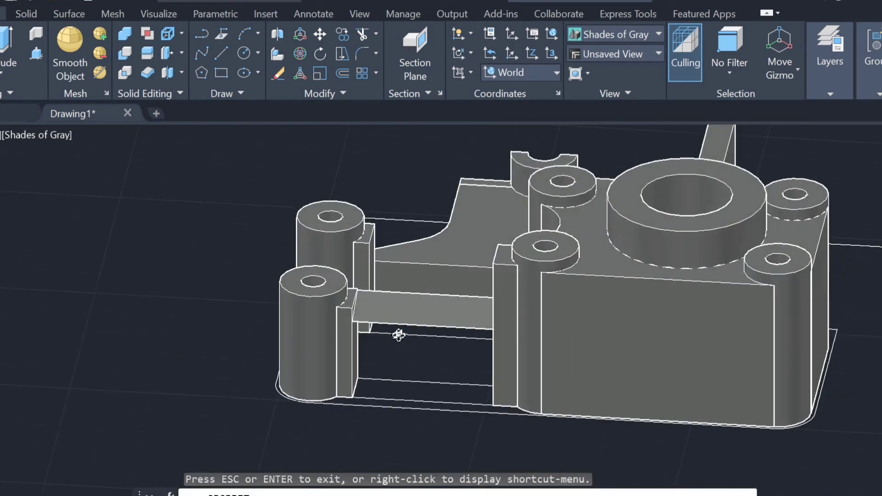
left_click(373, 363)
middle_click_drag(373, 363, 622, 394, "shift")
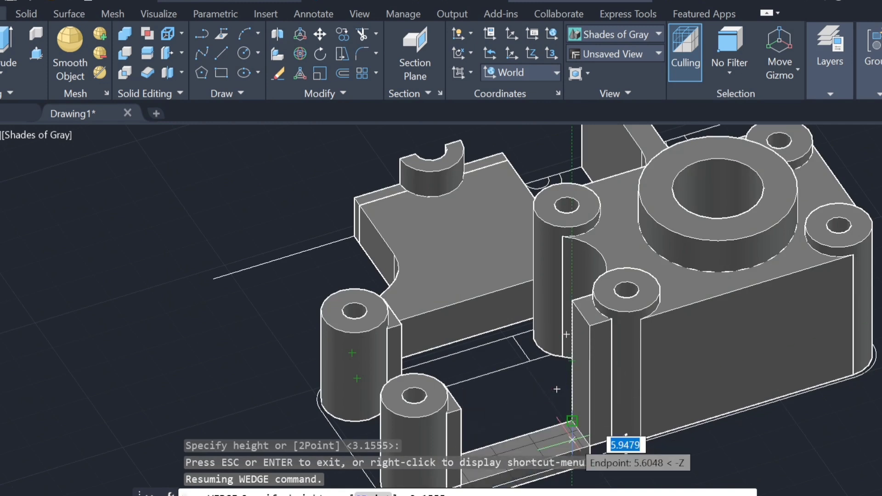
middle_click_drag(565, 437, 449, 315, "shift")
left_click(590, 445)
left_click(635, 287)
left_click(443, 453)
mouse_move(443, 452)
middle_mouse_down("shift")
mouse_move(636, 467)
mouse_move(615, 405)
middle_mouse_up("shift")
scroll(508, 325, "up", 3)
left_click(713, 271)
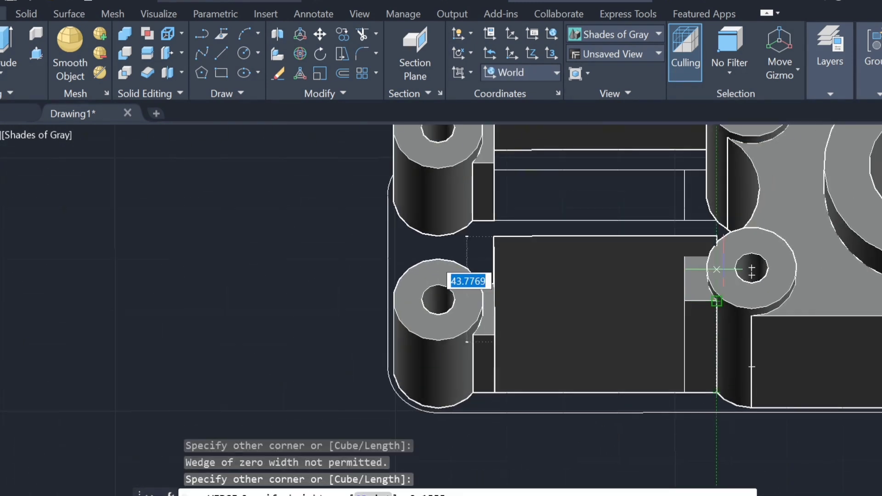
key("Escape")
key("Return")
left_click(685, 335)
mouse_move(685, 335)
middle_mouse_down("shift")
mouse_move(585, 279)
mouse_move(433, 138)
middle_mouse_up("shift")
left_click(639, 385)
scroll(639, 385, "up", 3)
mouse_move(621, 321)
middle_mouse_down("shift")
mouse_move(327, 408)
mouse_move(748, 174)
middle_mouse_up("shift")
key("Delete")
scroll(749, 174, "down", 3)
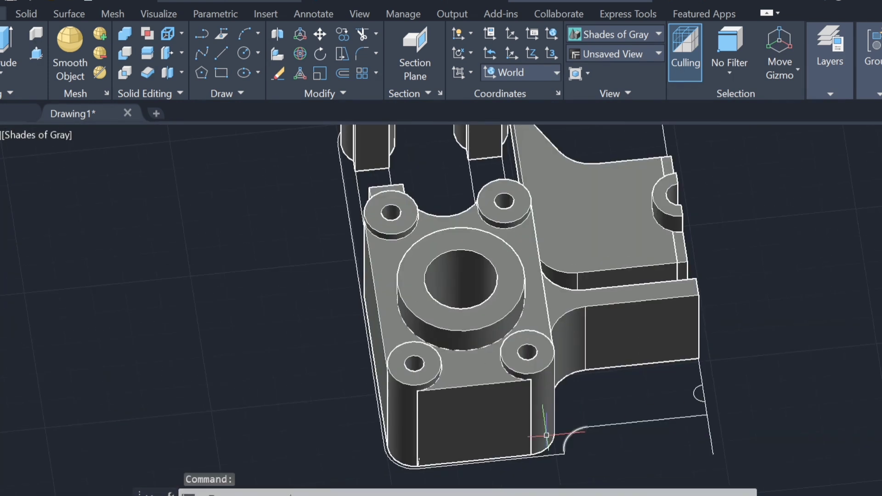
mouse_move(353, 242)
middle_mouse_down("shift")
mouse_move(762, 301)
mouse_move(678, 381)
middle_mouse_up("shift")
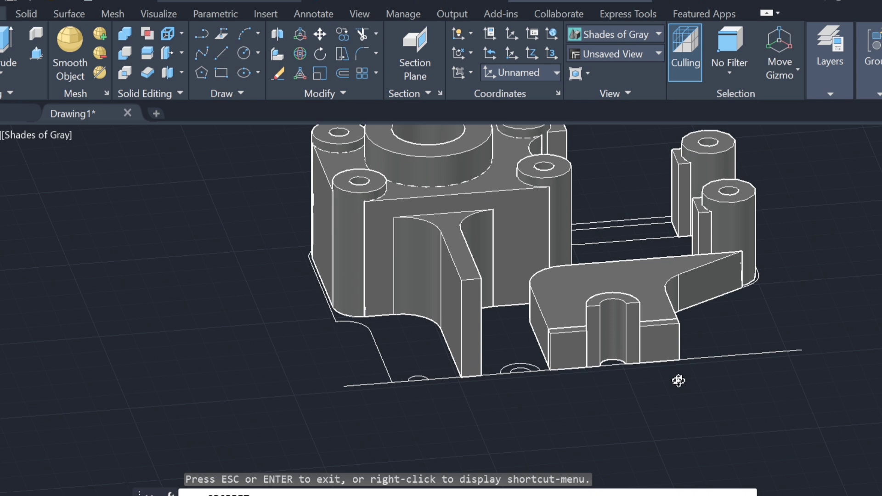
Orbit around the bracket and pick faces to press-pull.
left_click_drag(858, 364, 819, 433)
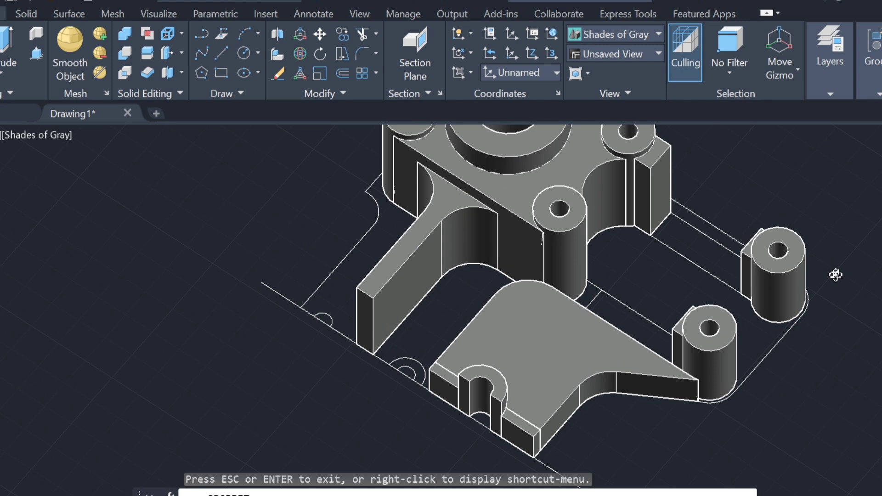
key("Escape")
left_click(569, 361)
scroll(592, 455, "up", 5)
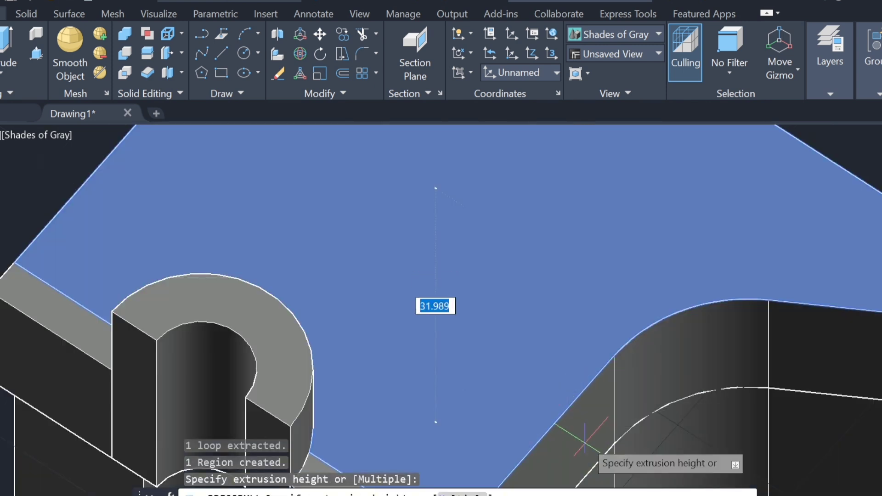
scroll(593, 312, "down", 3)
left_click(671, 420)
middle_click_drag(670, 420, 557, 164, "shift")
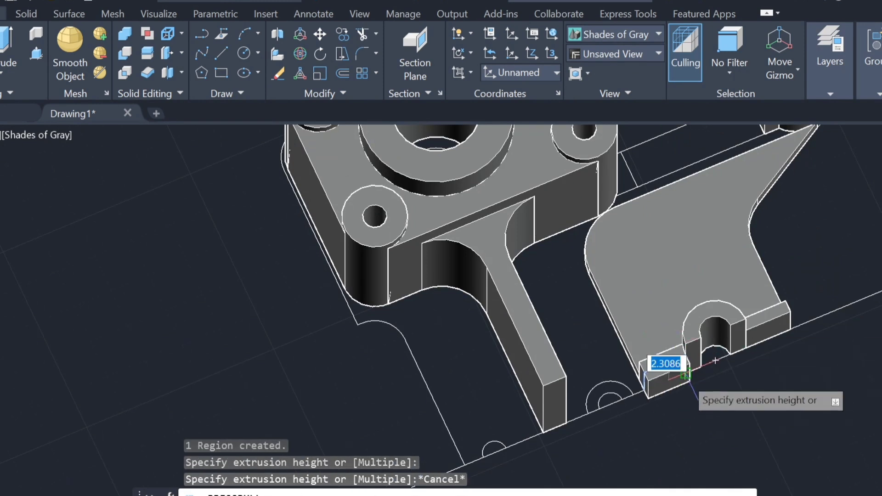
scroll(684, 375, "up", 3)
left_click(622, 368)
Extrude a small face 20 units, then undo the unwanted extrusion.
mouse_move(776, 232)
middle_mouse_down("shift")
mouse_move(690, 240)
mouse_move(606, 402)
mouse_move(651, 435)
mouse_move(535, 354)
mouse_move(540, 305)
mouse_move(436, 349)
mouse_move(519, 345)
mouse_move(522, 305)
mouse_move(814, 374)
mouse_move(795, 382)
mouse_move(848, 364)
mouse_move(523, 487)
middle_mouse_up("shift")
left_click(425, 356)
type("20")
key("Return")
scroll(795, 381, "down", 2)
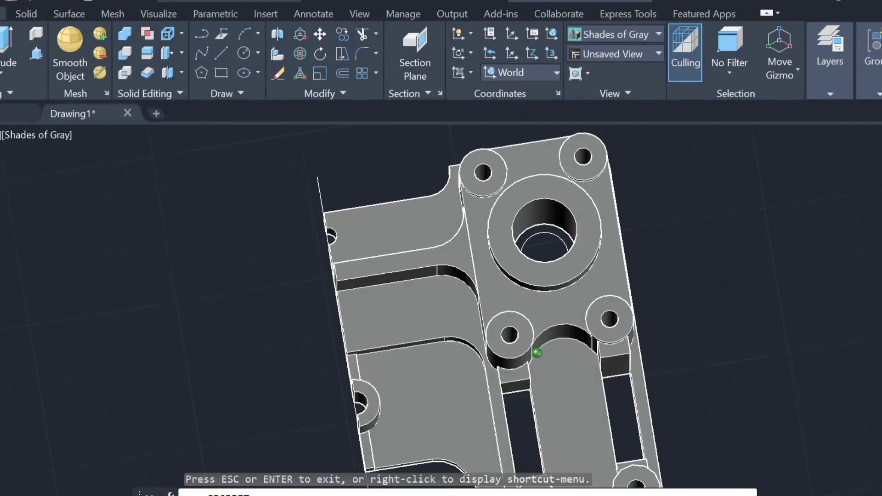
key("Escape")
key("ctrl+z")
key("ctrl+z")
key("ctrl+z")
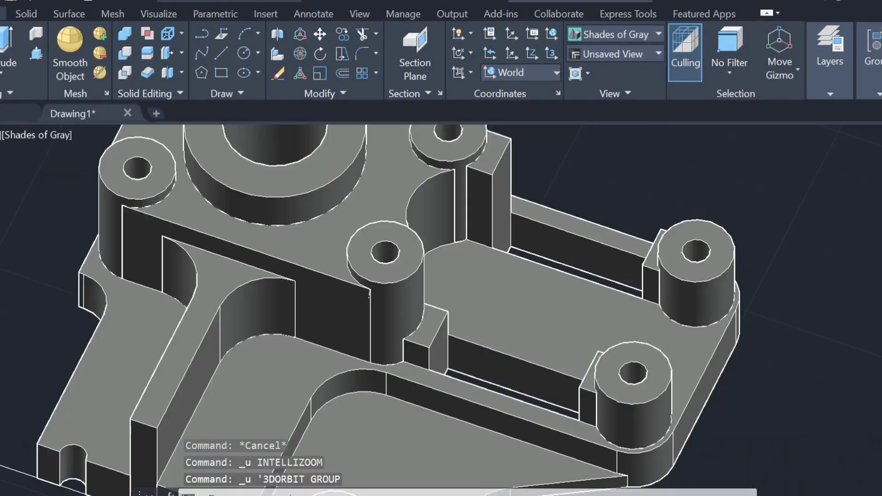
key("ctrl+z")
key("Escape")
Extrude the small area beside the boss 38 units, undoing a later wrong pick.
left_click(674, 255)
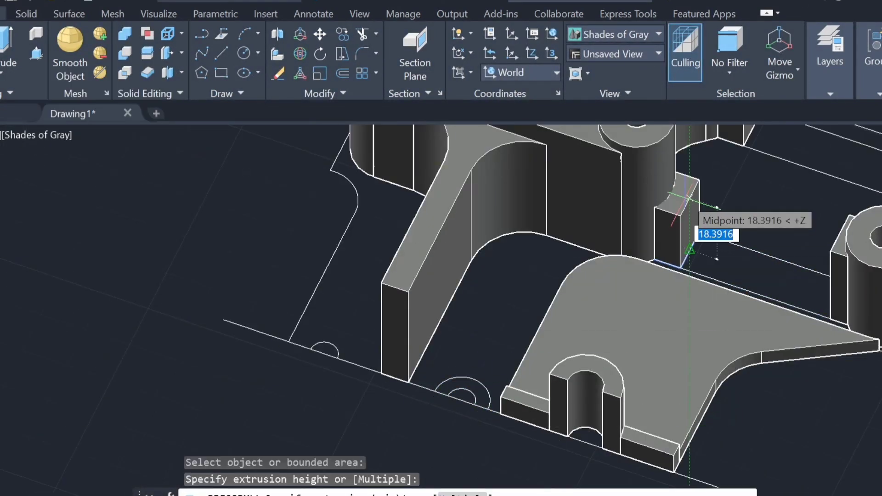
type("38")
key("Return")
middle_click_drag(529, 231, 716, 383)
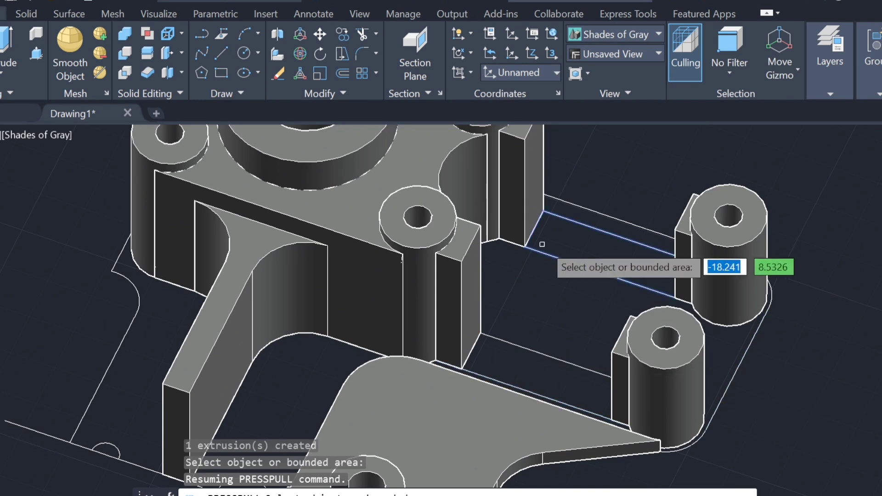
left_click(463, 265)
key("ctrl+z")
key("ctrl+z")
key("ctrl+z")
key("ctrl+z")
key("ctrl+z")
key("ctrl+z")
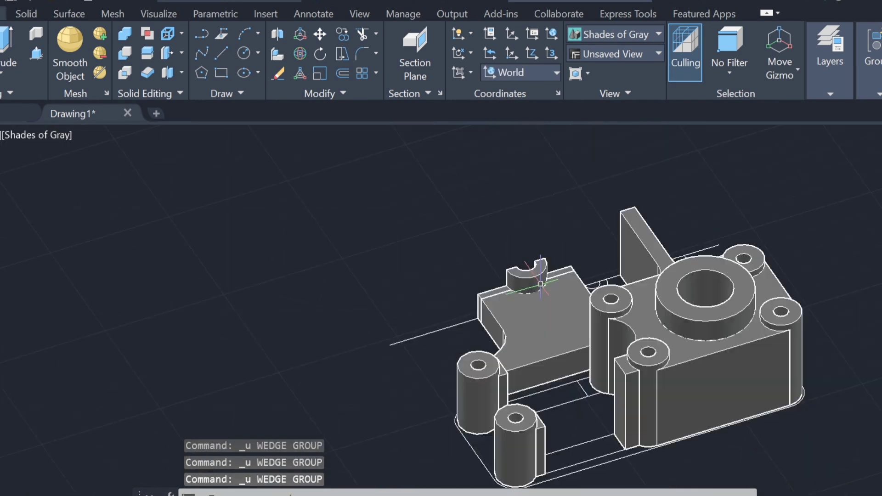
key("ctrl+z")
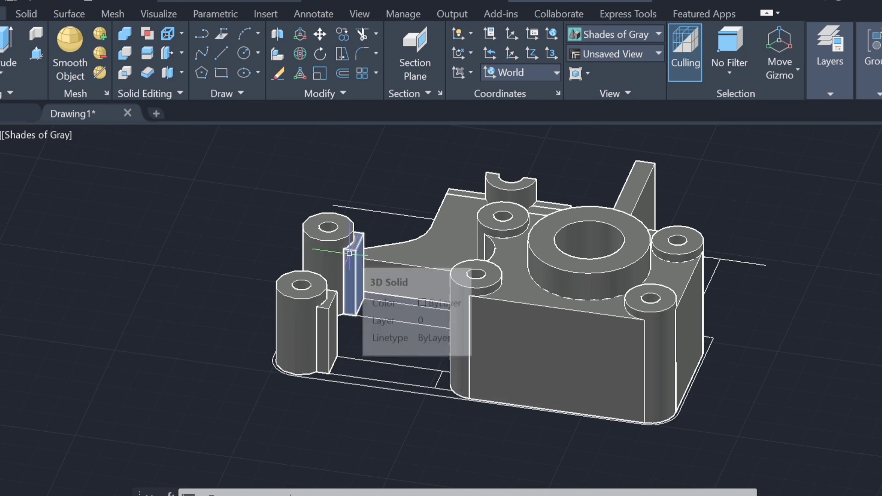
From a top-down view, press-pull another bounded area up 38 units.
scroll(349, 254, "up", 2)
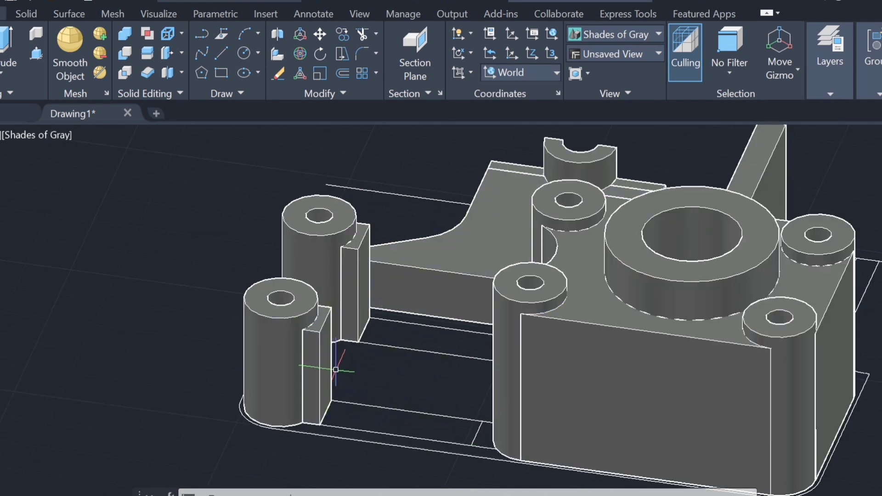
mouse_move(336, 369)
middle_mouse_down("shift")
mouse_move(790, 351)
mouse_move(619, 453)
middle_mouse_up("shift")
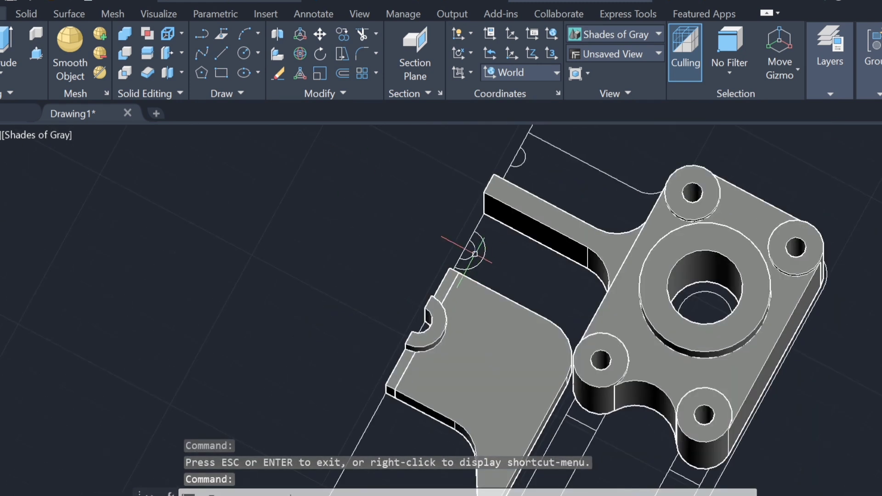
middle_click_drag(782, 354, 827, 255)
left_click(598, 365)
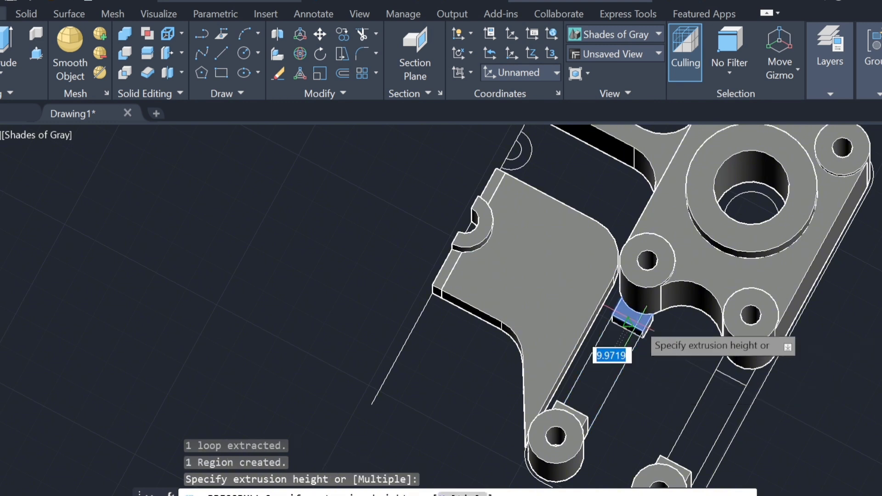
type("38")
key("Return")
Extend the slotted boss beside the notch down to the plate.
middle_click_drag(524, 159, 610, 273)
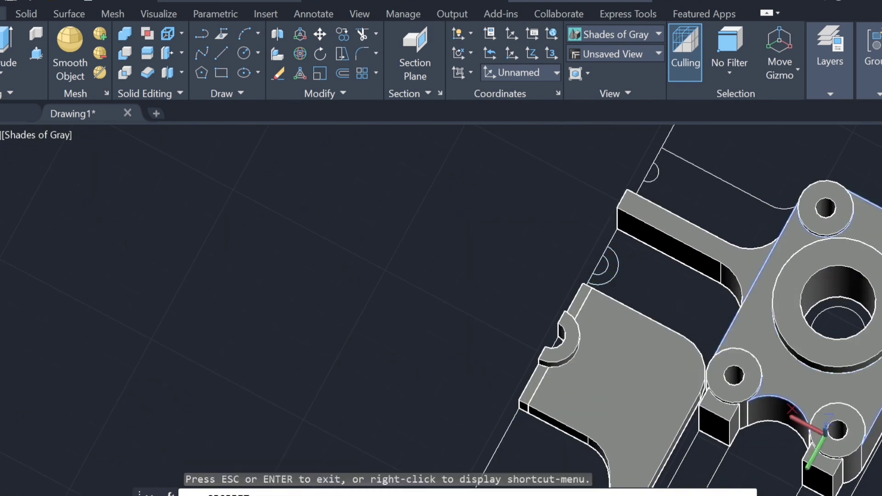
mouse_move(689, 321)
middle_mouse_down("shift")
mouse_move(643, 350)
mouse_move(574, 313)
middle_mouse_up("shift")
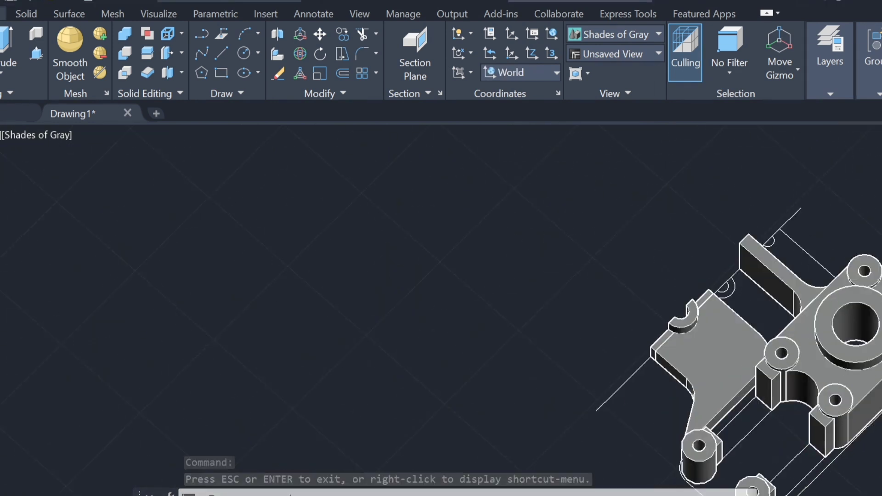
middle_click_drag(781, 390, 598, 376, "shift")
scroll(587, 385, "up", 5)
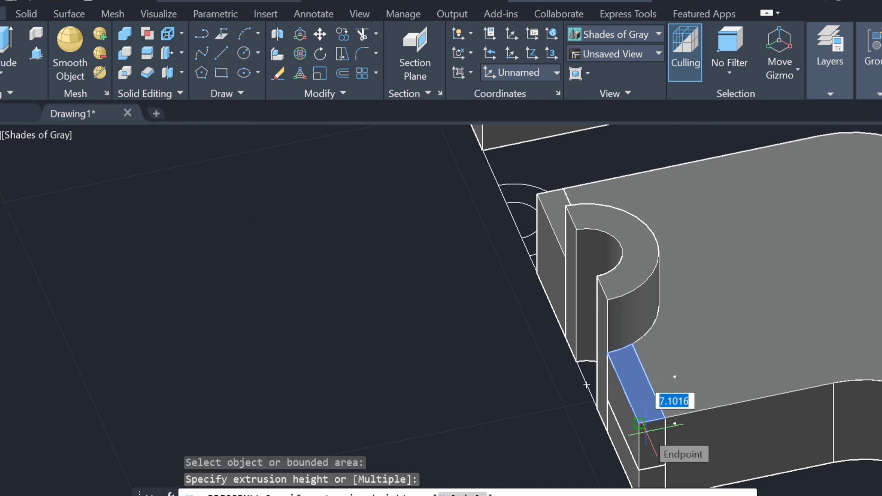
left_click(643, 423)
scroll(661, 405, "down", 1)
scroll(628, 364, "down", 1)
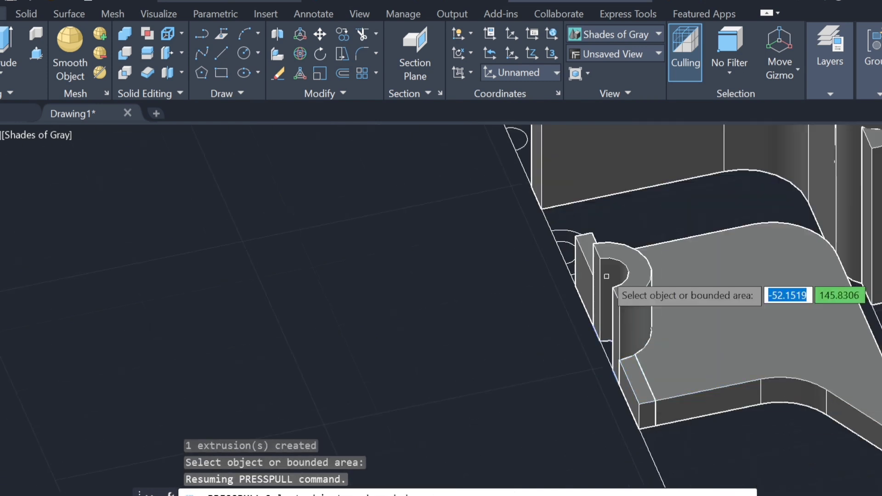
middle_click_drag(606, 276, 724, 362, "shift")
left_click(719, 358)
Press-pull a face beside the bosses up 20 units.
left_click(671, 361)
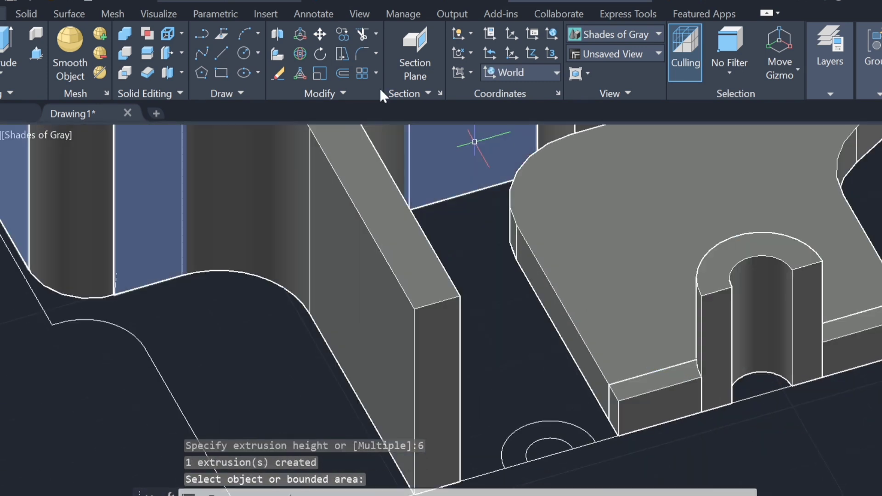
scroll(723, 356, "down", 1)
scroll(722, 356, "down", 2)
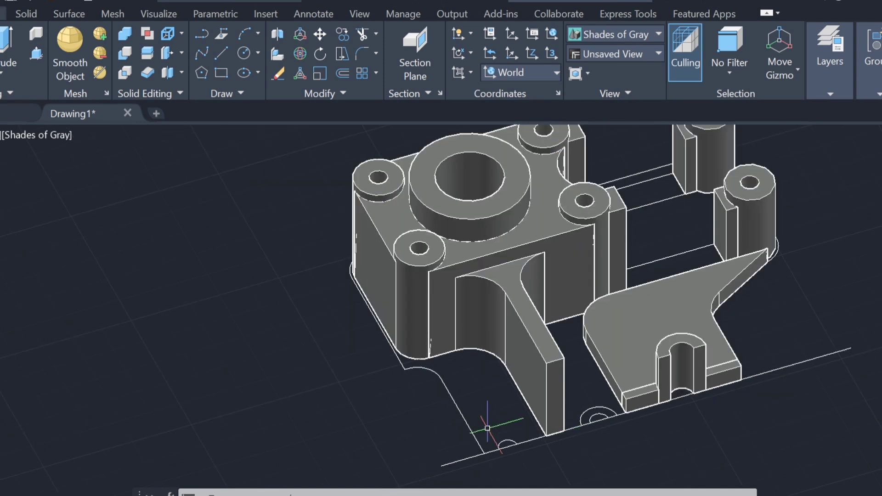
middle_click_drag(723, 357, 764, 338, "shift")
scroll(644, 294, "down", 1)
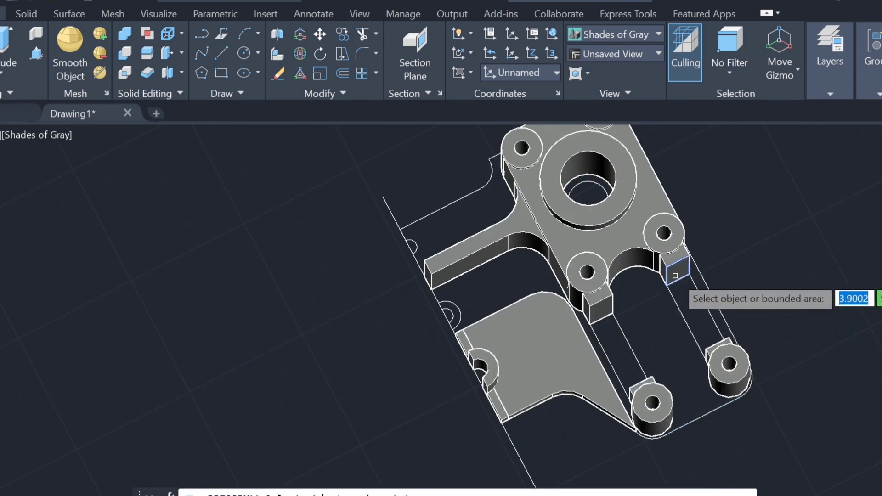
scroll(676, 276, "up", 3)
scroll(703, 248, "down", 2)
scroll(620, 355, "up", 3)
left_click(620, 355)
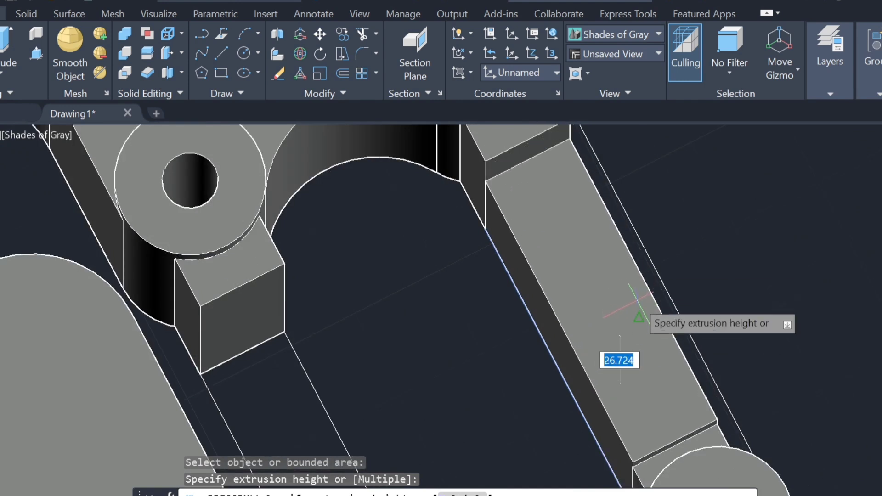
type("20")
key("Return")
Pick further faces and the base plate region for press-pulling.
scroll(795, 354, "down", 3)
scroll(506, 236, "up", 3)
left_click(506, 236)
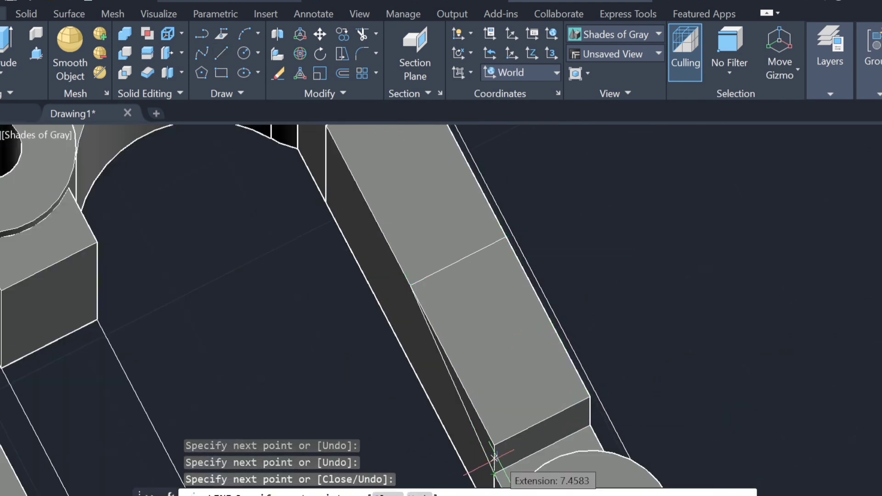
left_click(516, 351)
scroll(587, 230, "down", 5)
left_click(320, 292)
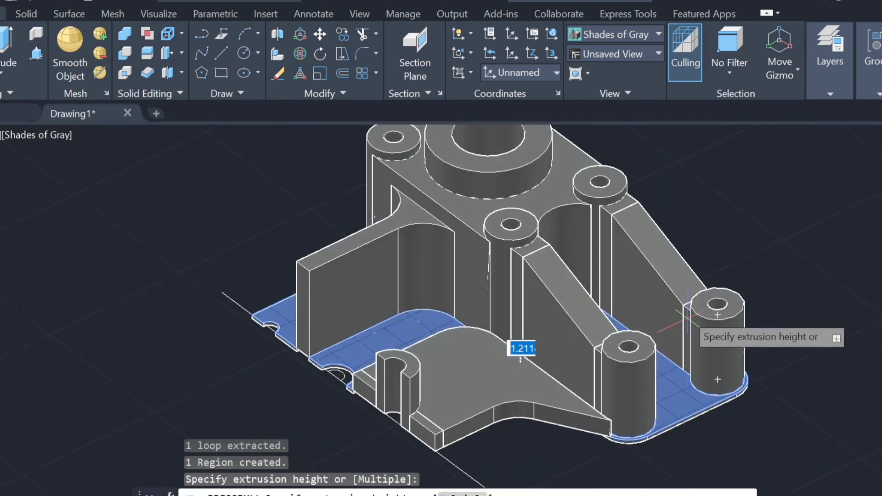
Extrude the base plate region into a 12-unit-thick solid.
type("12")
key("Return")
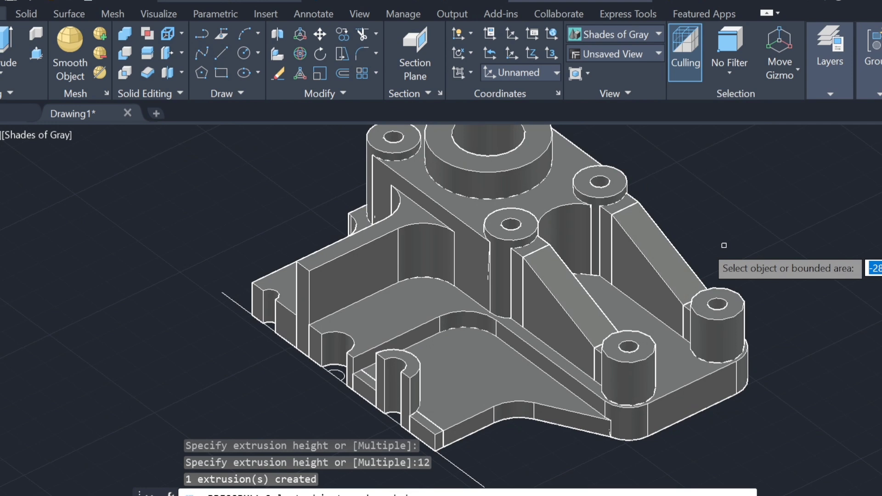
middle_click_drag(825, 303, 771, 433, "shift")
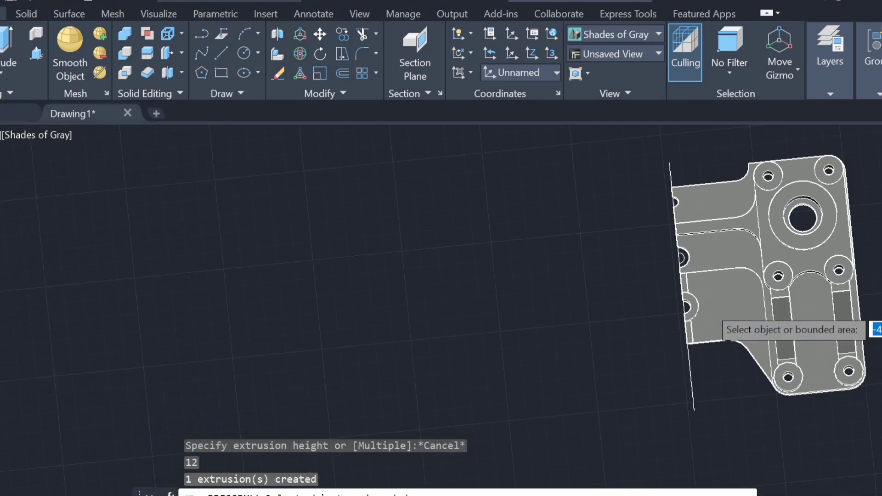
middle_click_drag(753, 395, 403, 397, "shift")
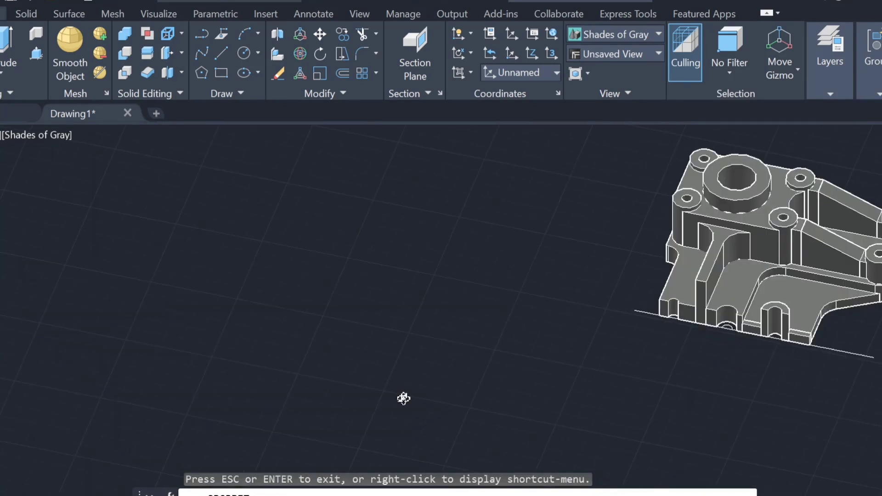
Raise the front bounded area 14 units and finish press-pulling.
scroll(783, 466, "up", 5)
scroll(763, 456, "up", 3)
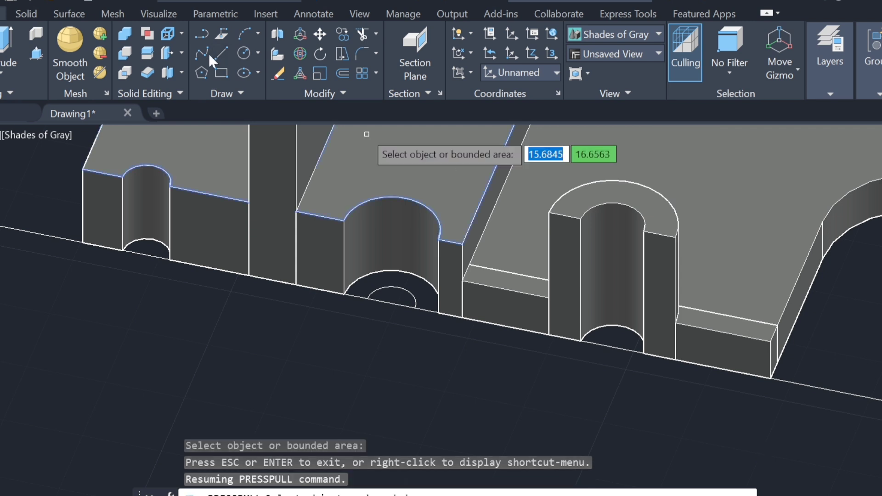
type("14")
key("Return")
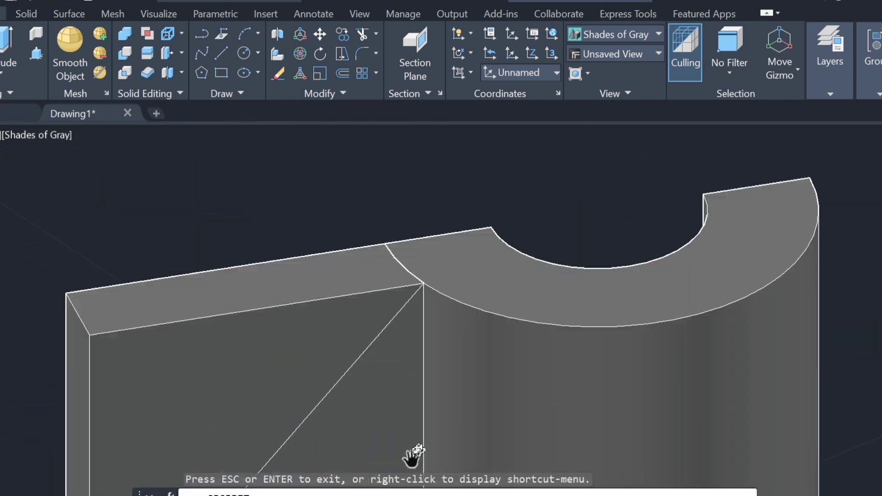
key("Escape")
middle_click_drag(424, 253, 546, 417, "shift")
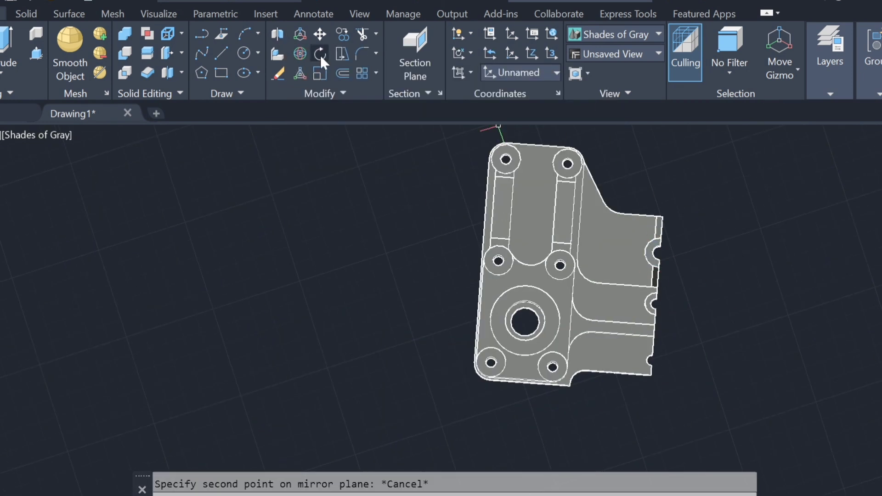
Pick a mirror-plane point, cancel that mirror attempt, and orbit the model.
left_click(567, 325)
key("Escape")
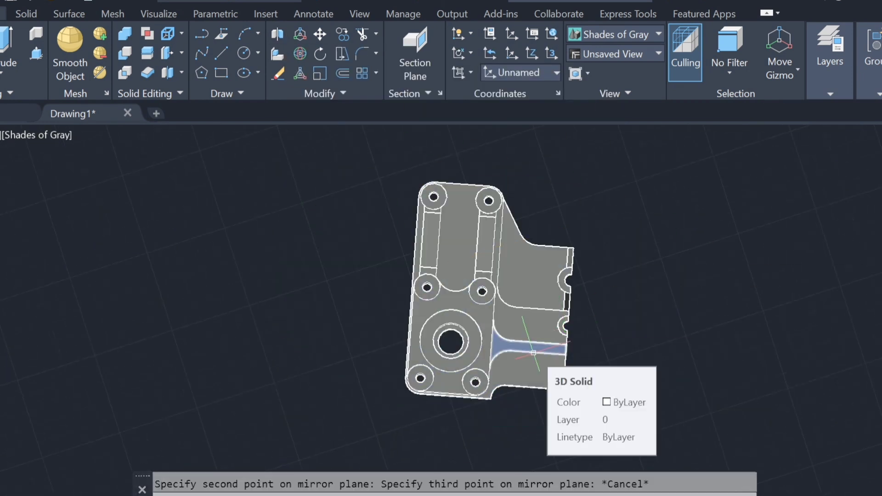
mouse_move(654, 163)
middle_mouse_down("shift")
mouse_move(606, 351)
mouse_move(559, 264)
middle_mouse_up("shift")
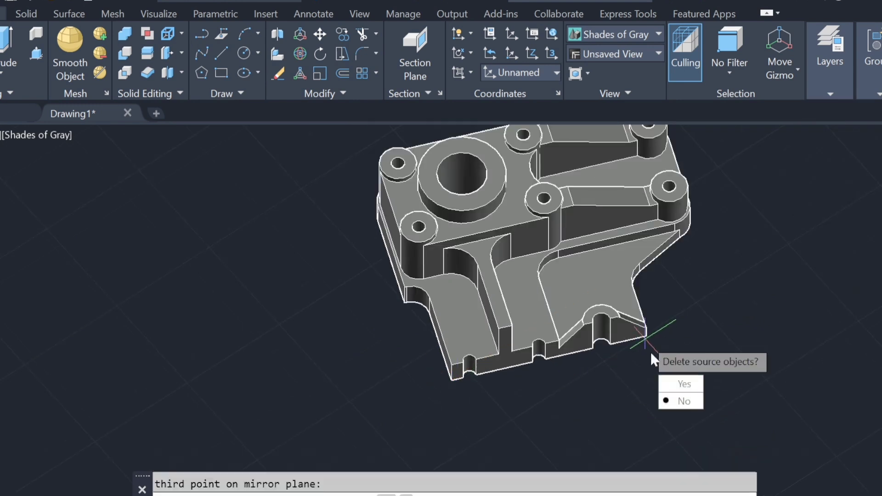
Keep the source half to complete the 3D mirror, then cancel a trial edge fillet.
left_click(127, 37)
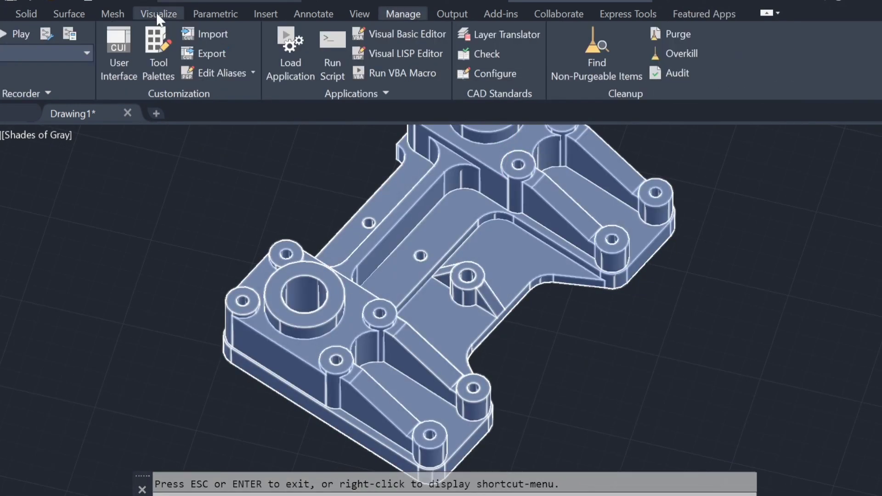
left_click(512, 78)
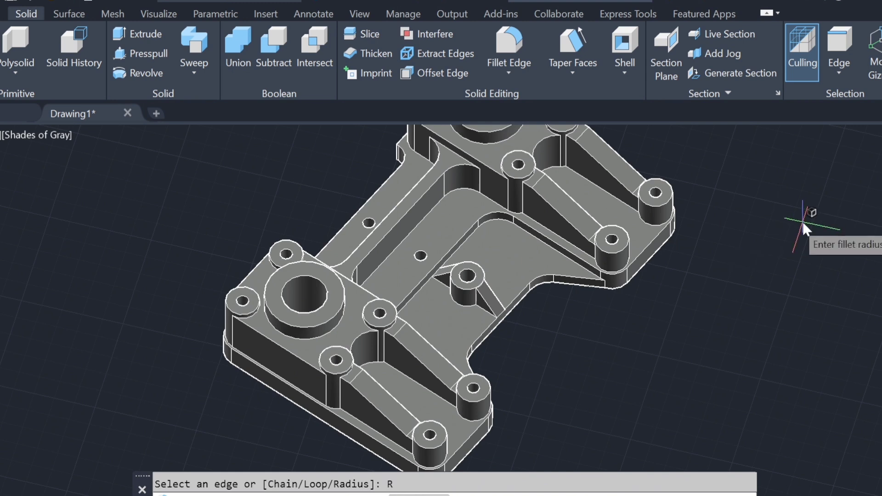
scroll(493, 197, "up", 2)
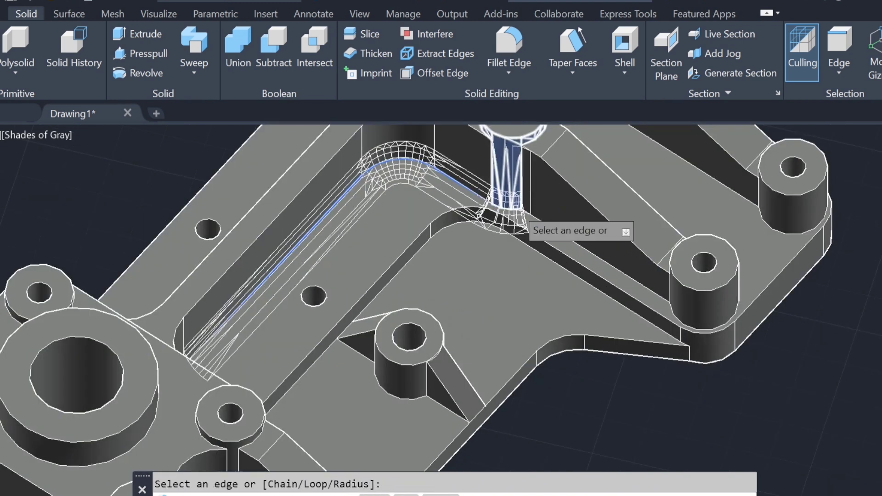
key("Escape")
Centre the symmetric bracket and orbit to look straight down on it.
scroll(750, 325, "down", 4)
scroll(591, 236, "up", 3)
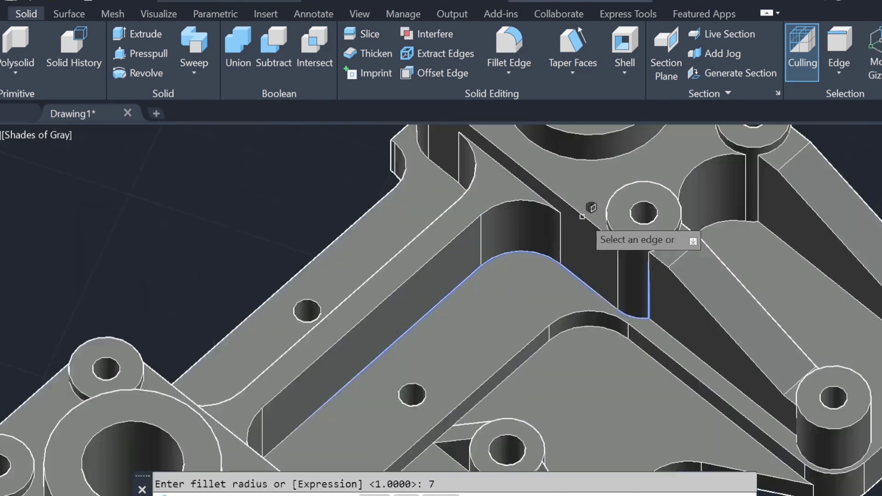
scroll(864, 260, "down", 1)
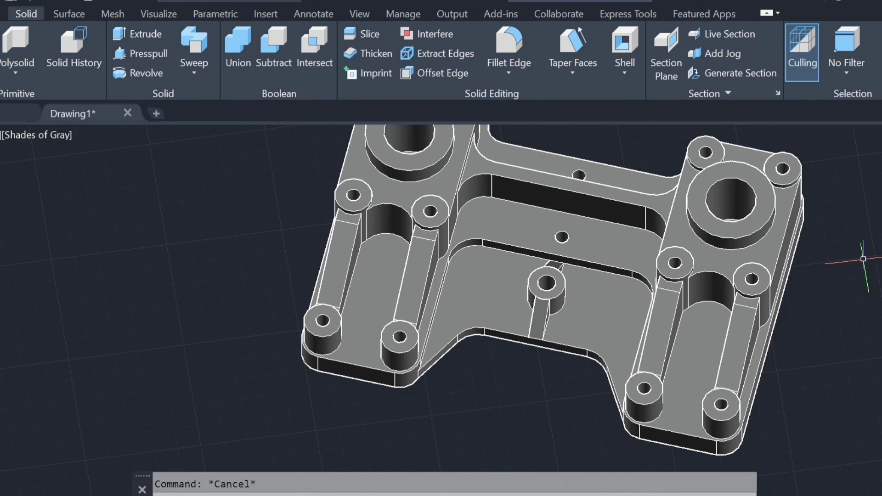
middle_click_drag(863, 259, 703, 348)
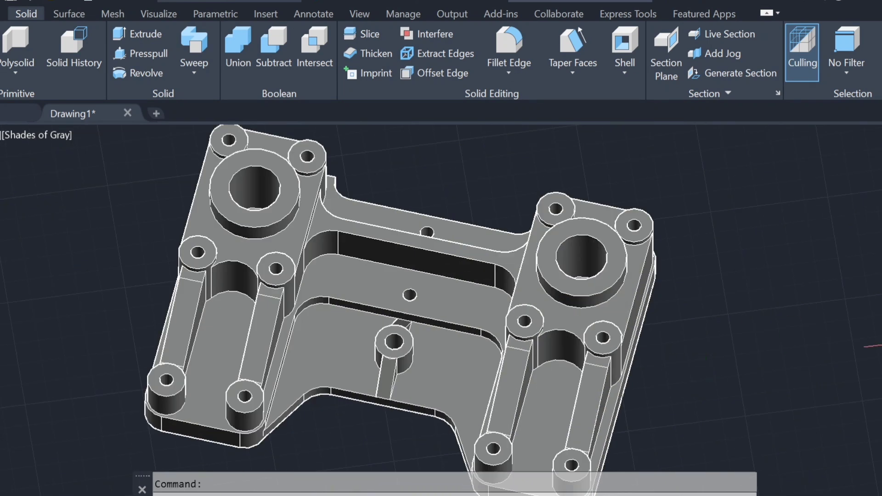
middle_click_drag(734, 290, 660, 319, "shift")
Select the bracket solid and orbit and zoom in to an oblique view of it.
left_click(597, 322)
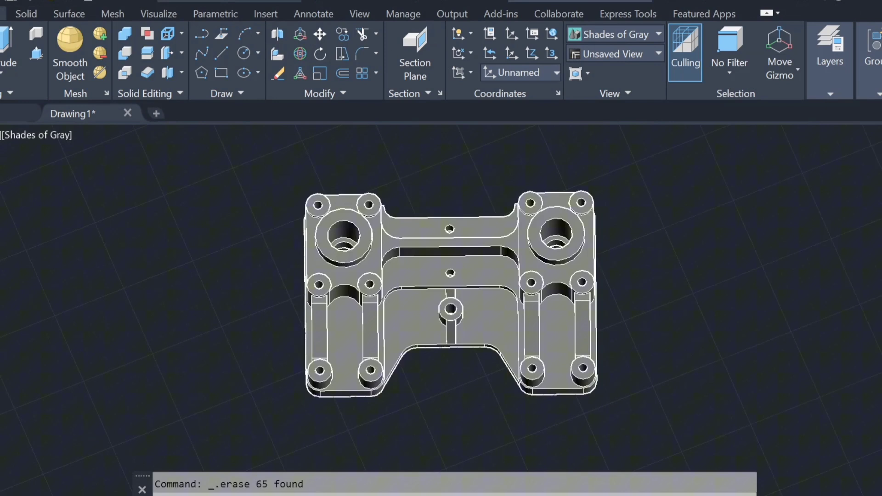
middle_click_drag(239, 294, 591, 203, "shift")
scroll(503, 281, "up", 5)
mouse_move(502, 282)
middle_mouse_down("shift")
mouse_move(476, 408)
mouse_move(461, 432)
middle_mouse_up("shift")
scroll(485, 408, "up", 2)
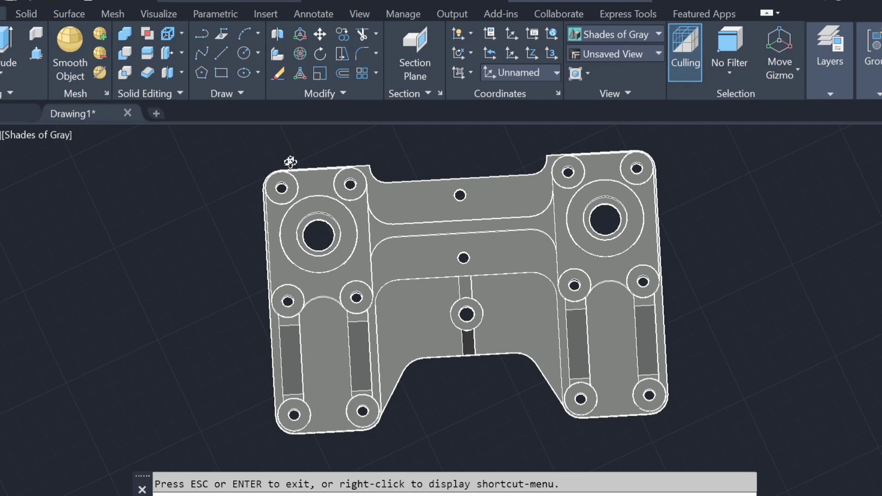
middle_click_drag(720, 295, 713, 230, "shift")
scroll(576, 237, "up", 3)
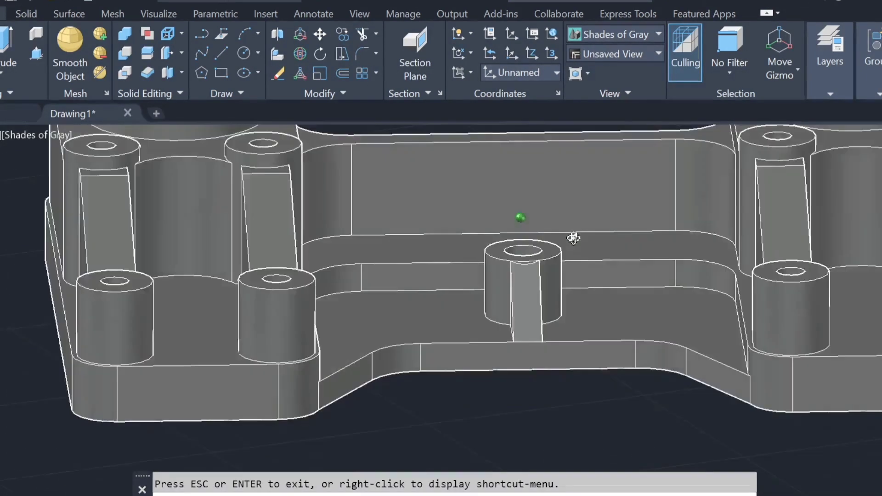
Adjust the zoom and start an edge fillet at radius 1.0000 on the bracket.
scroll(541, 285, "up", 2)
scroll(541, 285, "up", 2)
scroll(561, 219, "down", 5)
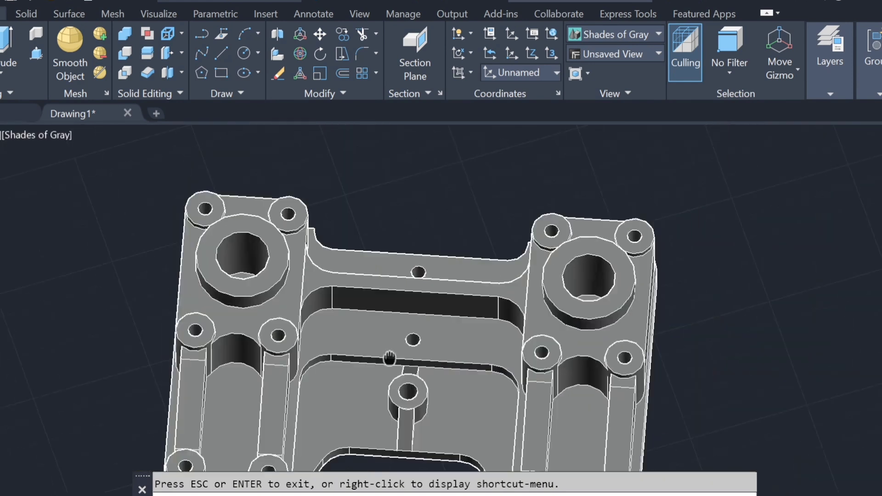
left_click(26, 14)
left_click(510, 70)
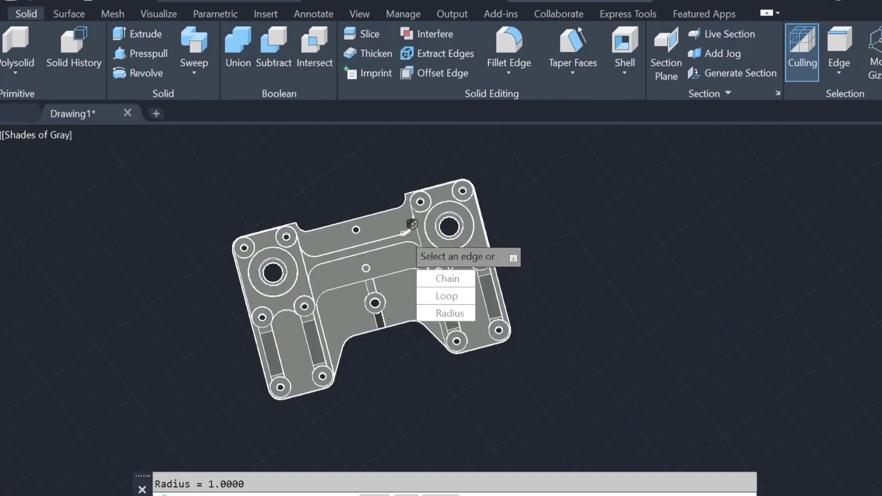
Set the edge fillet to chain selection with a radius of 2.
scroll(403, 233, "up", 3)
type("l")
key("Return")
type("r")
key("Return")
key("Return")
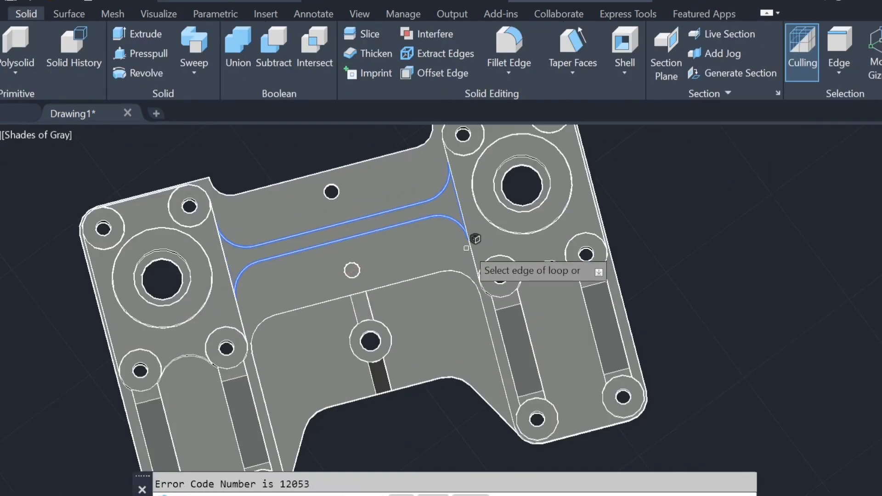
Pick the channel edge loop and two inner edge chains for the radius-2 fillet.
scroll(476, 239, "down", 3)
left_click(870, 360)
left_click_drag(393, 364, 645, 227)
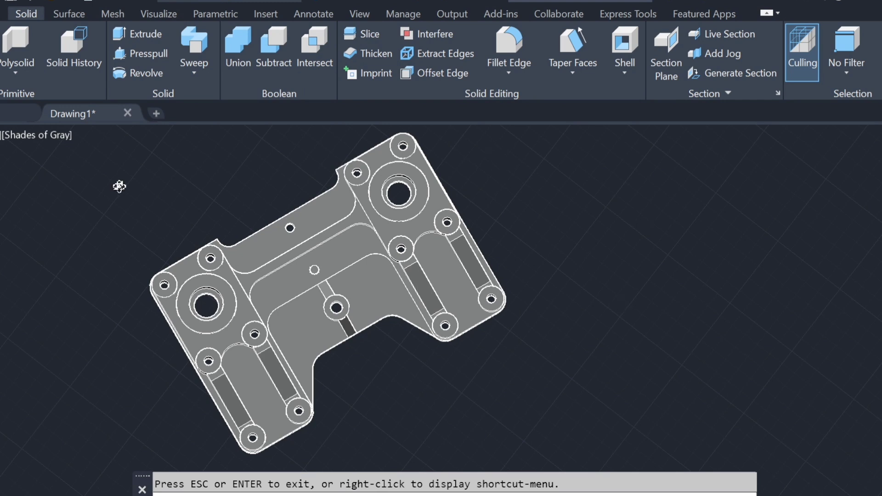
left_click_drag(402, 387, 750, 353)
key("Escape")
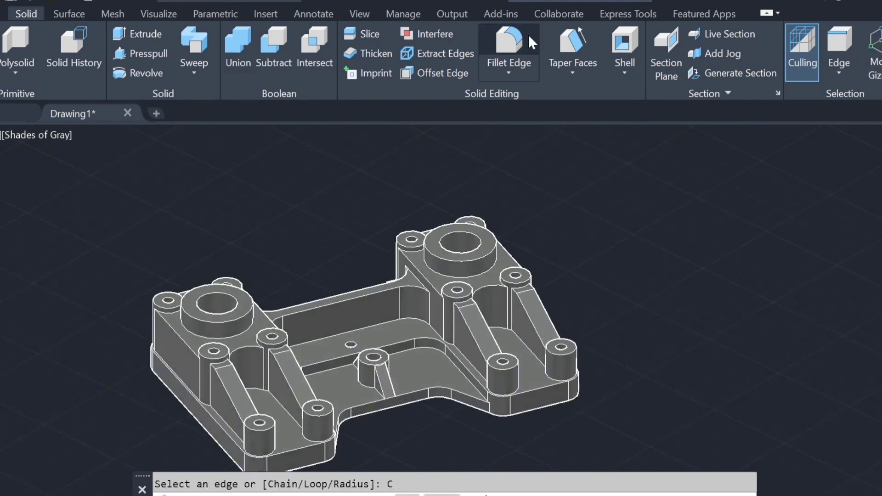
key("Return")
left_click(503, 379)
left_click(275, 383)
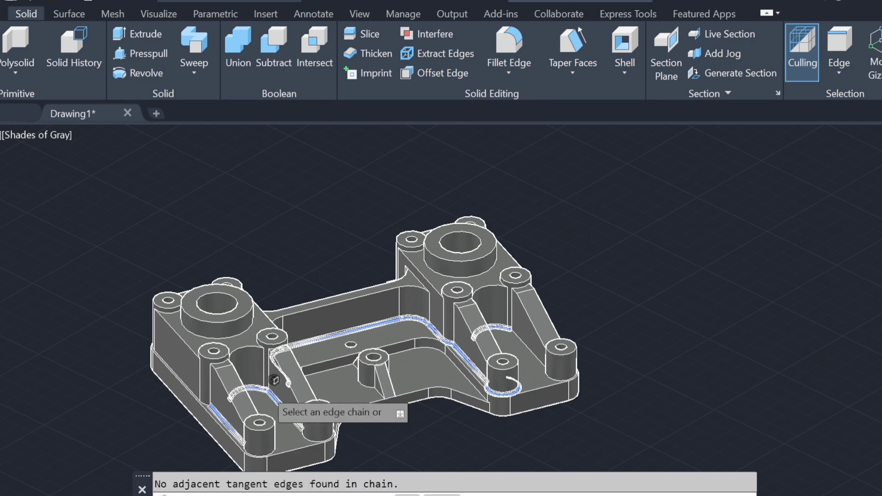
Add two more edge chains on the far side of the bracket to the fillet.
scroll(274, 379, "up", 5)
scroll(538, 234, "down", 5)
middle_click_drag(510, 246, 460, 366, "shift")
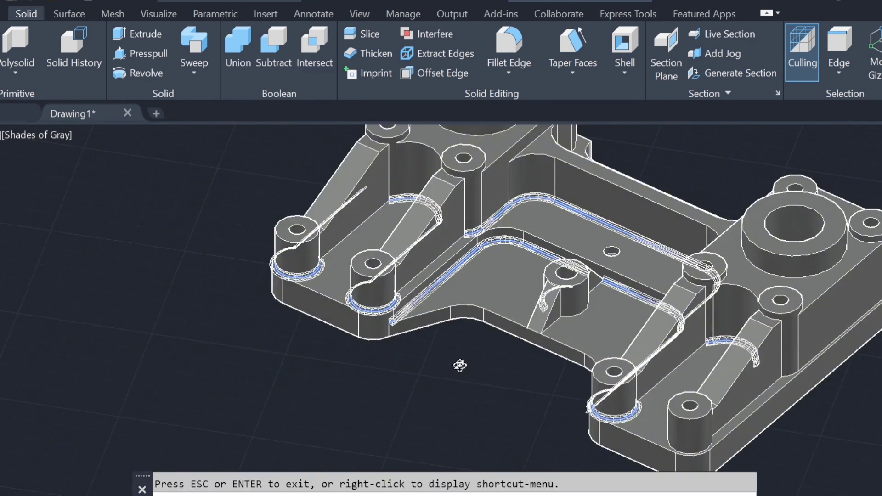
scroll(533, 367, "down", 3)
scroll(478, 413, "up", 4)
left_click(478, 413)
scroll(208, 431, "up", 3)
left_click(208, 431)
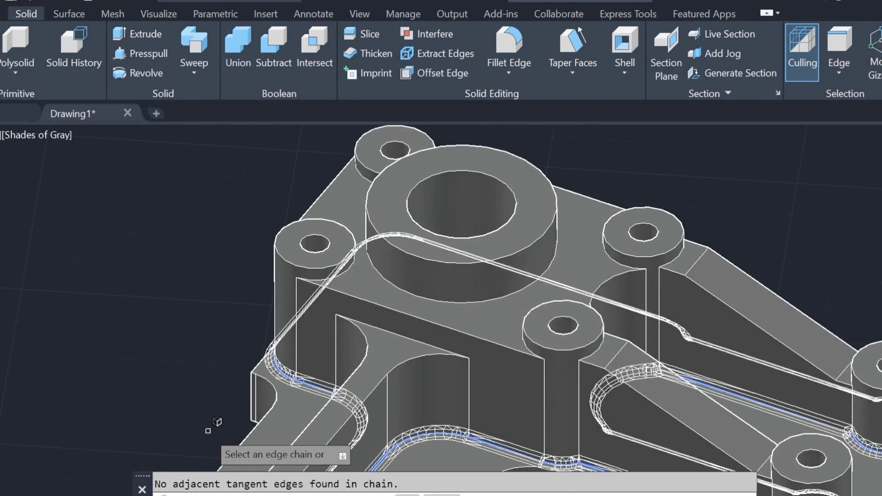
scroll(208, 430, "down", 4)
Orbit, pan and zoom around the bracket to inspect the radius-2 filleted edges.
middle_click_drag(270, 380, 639, 281, "shift")
scroll(639, 282, "up", 4)
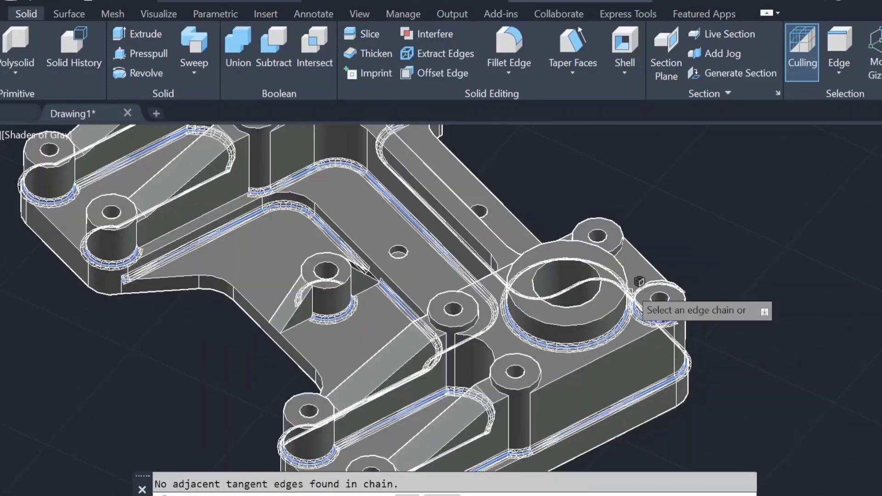
scroll(639, 281, "up", 3)
scroll(551, 275, "down", 5)
scroll(514, 237, "up", 4)
mouse_move(519, 243)
middle_mouse_down("shift")
mouse_move(514, 237)
mouse_move(703, 216)
middle_mouse_up("shift")
scroll(606, 193, "down", 5)
middle_click_drag(606, 193, 441, 172, "shift")
scroll(441, 172, "up", 5)
scroll(516, 384, "down", 3)
mouse_move(516, 384)
middle_mouse_down("shift")
mouse_move(369, 405)
mouse_move(585, 357)
mouse_move(591, 325)
middle_mouse_up("shift")
scroll(585, 357, "down", 5)
scroll(564, 419, "up", 3)
scroll(534, 348, "up", 2)
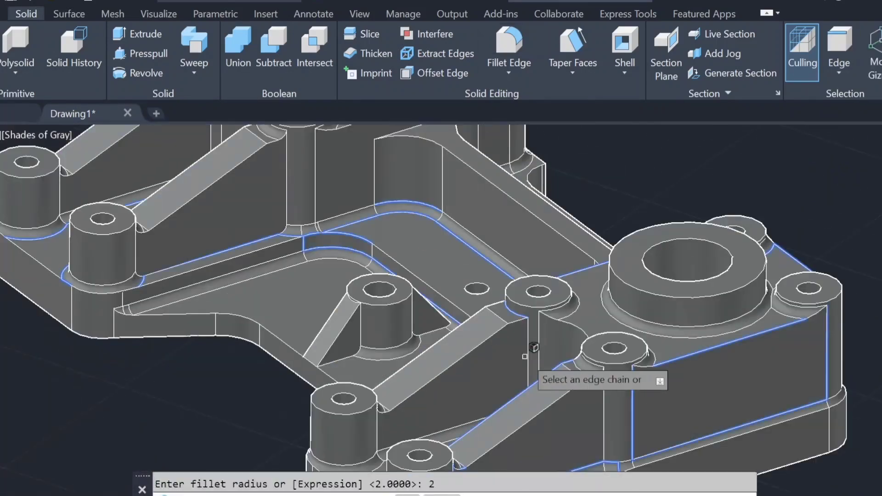
scroll(534, 348, "down", 5)
middle_click_drag(534, 348, 309, 310, "shift")
scroll(221, 278, "down", 2)
mouse_move(221, 278)
middle_mouse_down("shift")
mouse_move(607, 404)
mouse_move(690, 410)
middle_mouse_up("shift")
scroll(689, 409, "up", 3)
scroll(535, 363, "up", 3)
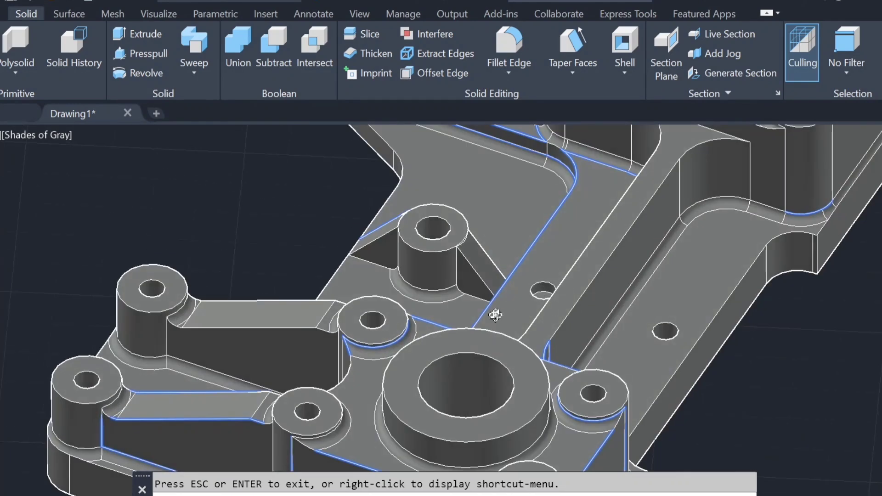
scroll(495, 315, "down", 3)
scroll(495, 315, "down", 3)
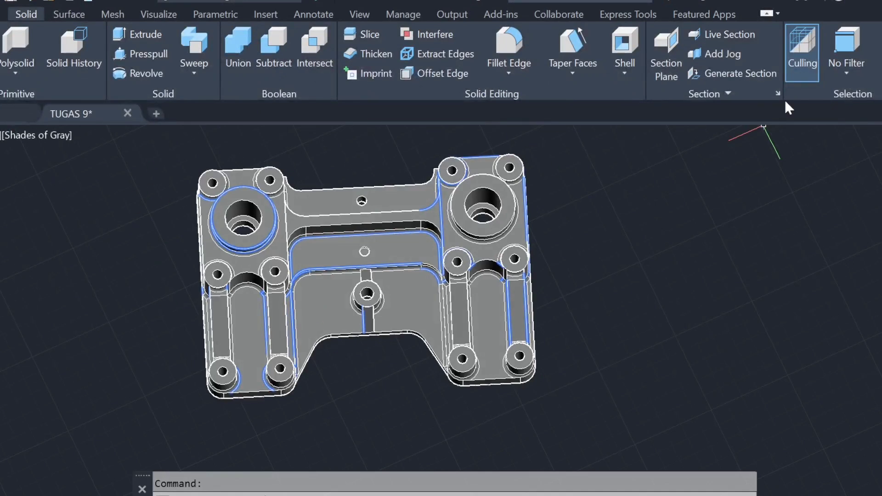
Create a 1:2 base drawing view of the whole bracket on the layout sheet.
scroll(873, 69, "up", 1)
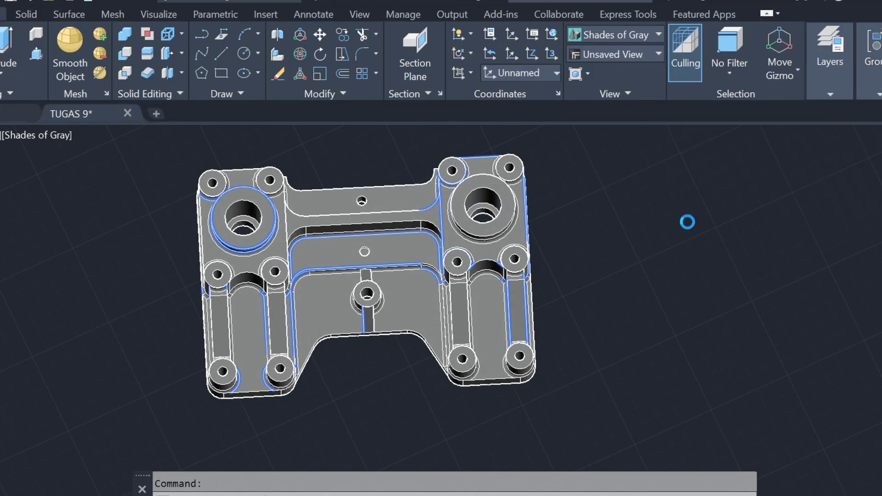
key("space")
left_click_drag(257, 159, 148, 211)
key("Return")
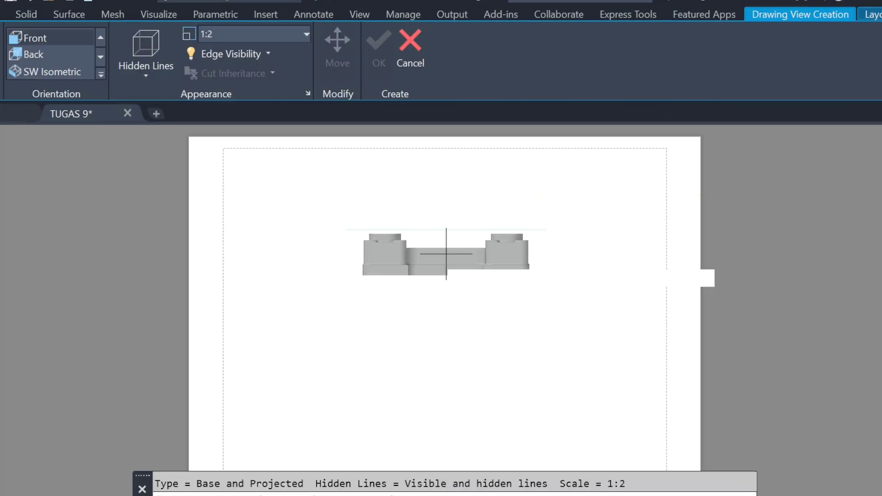
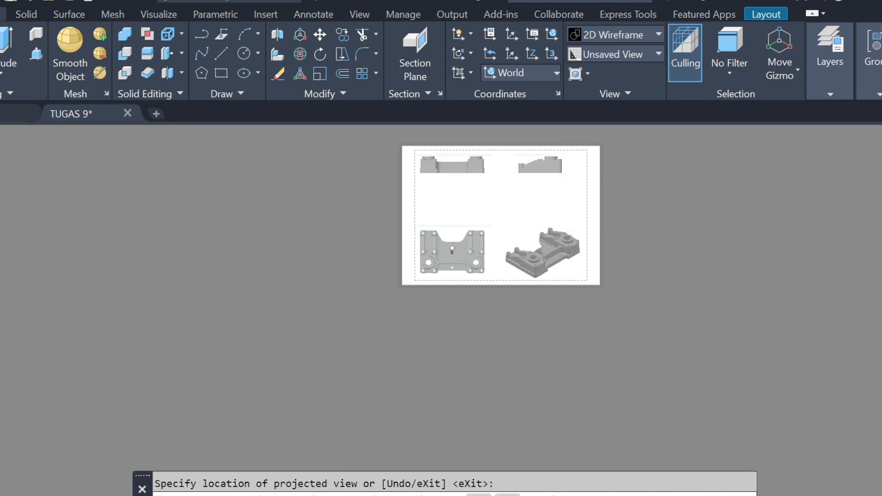
Finish placing the three projected views around the base view.
key("Return")
scroll(541, 173, "up", 5)
scroll(600, 188, "up", 3)
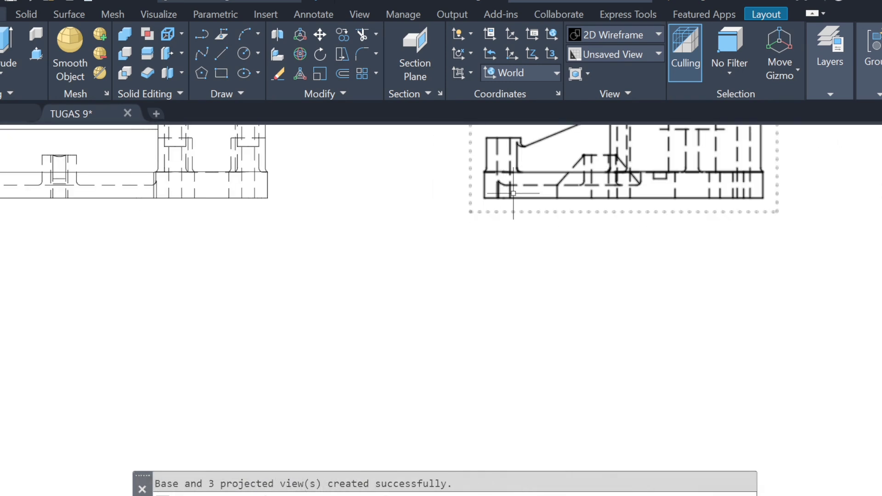
scroll(574, 270, "down", 5)
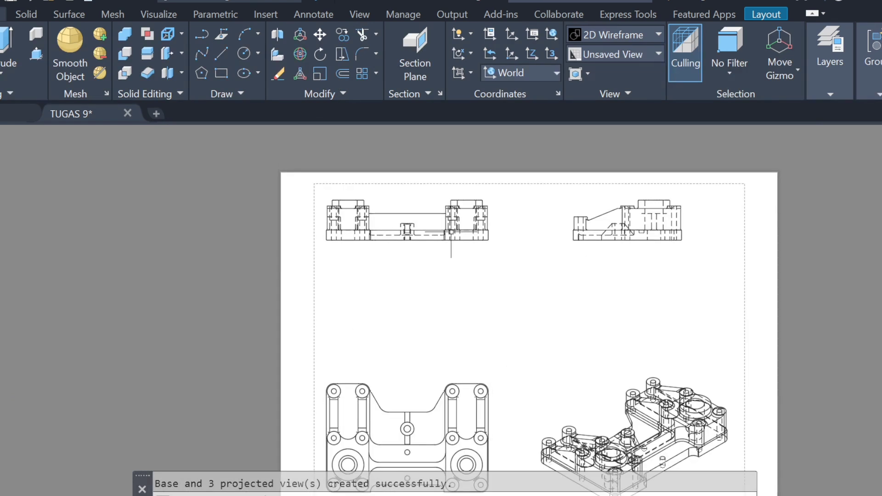
left_click(28, 14)
left_click(147, 15)
Start an offset section view and pick the plan view as its parent.
left_click(763, 14)
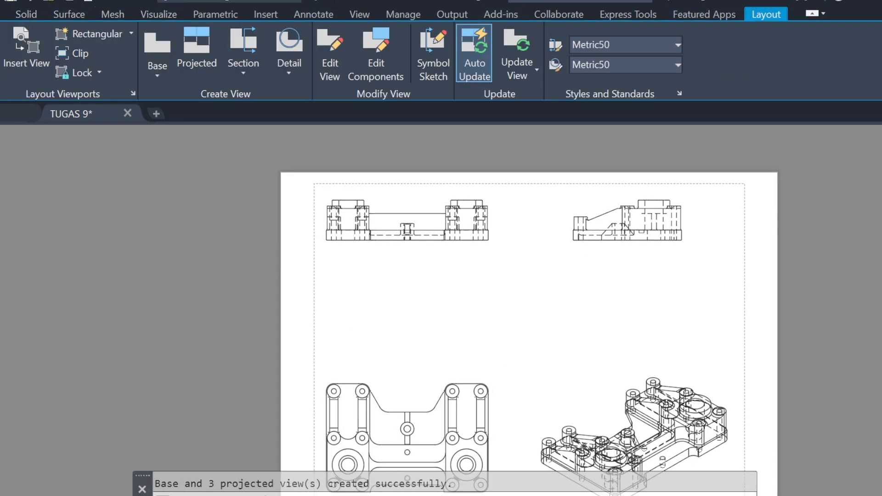
left_click(264, 79)
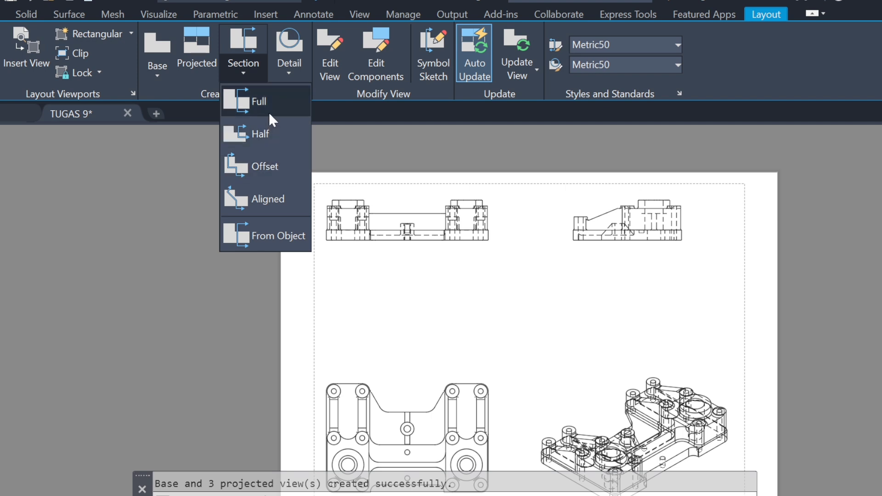
left_click(272, 170)
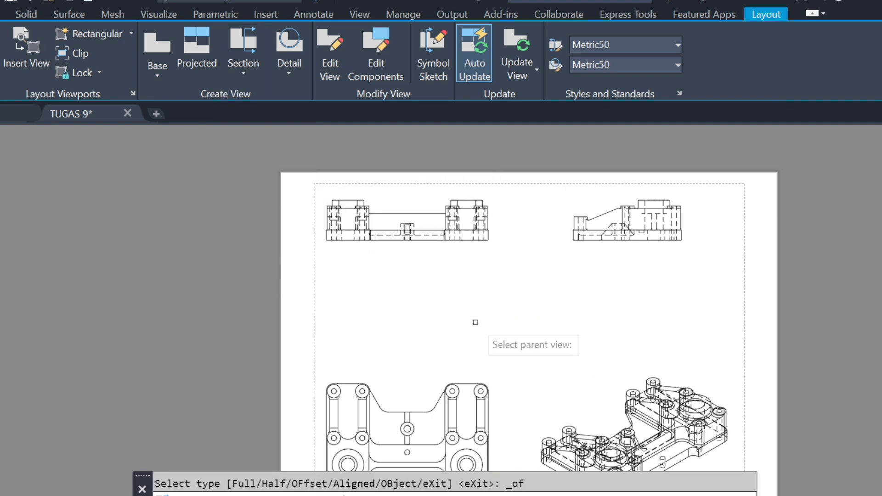
middle_click_drag(492, 333, 469, 255)
scroll(366, 299, "up", 3)
scroll(417, 225, "up", 5)
scroll(417, 226, "down", 5)
scroll(417, 226, "up", 2)
scroll(489, 363, "down", 1)
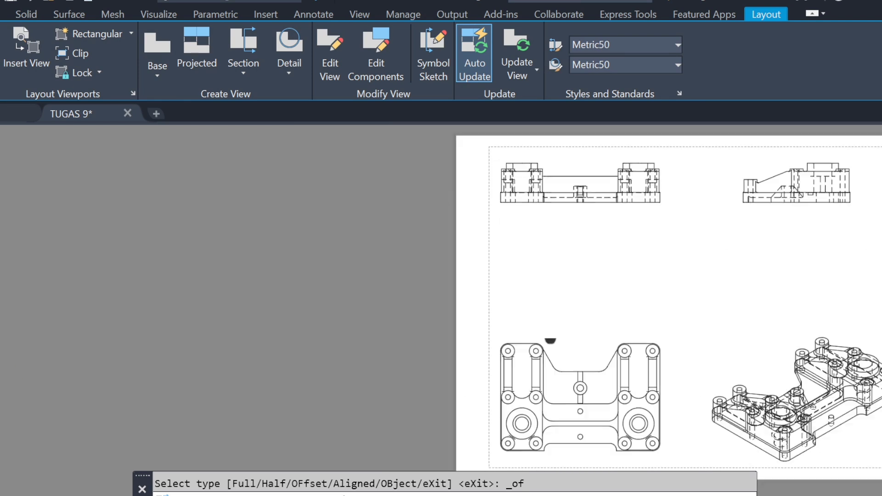
scroll(489, 363, "up", 1)
left_click(488, 363)
middle_click_drag(489, 363, 520, 235)
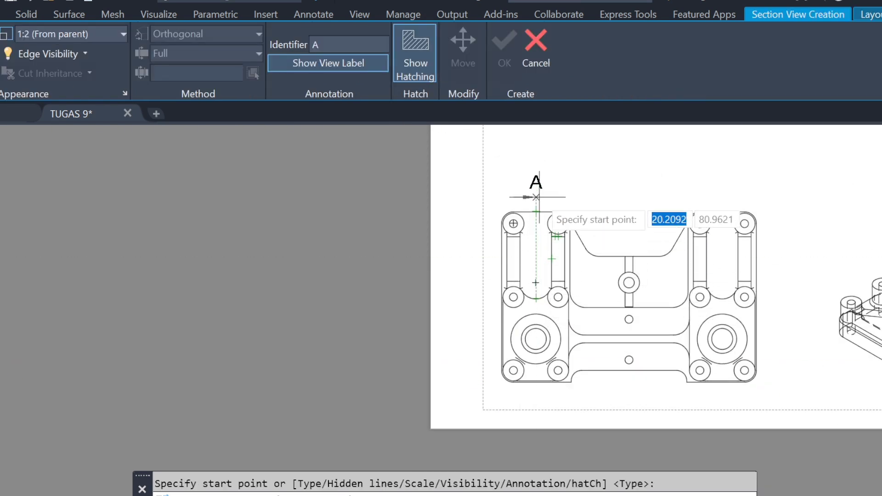
Draw the stepped cut line through the top-left hole and place view A-A above the plan view.
left_click(536, 197)
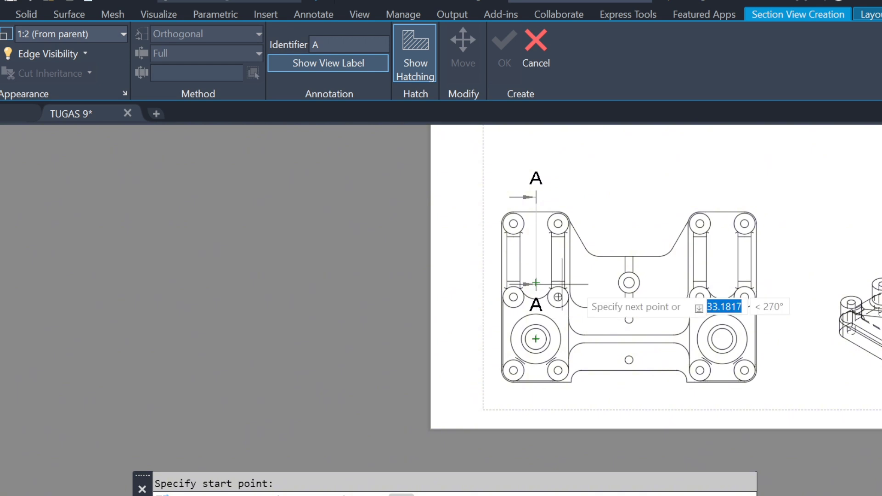
left_click(536, 281)
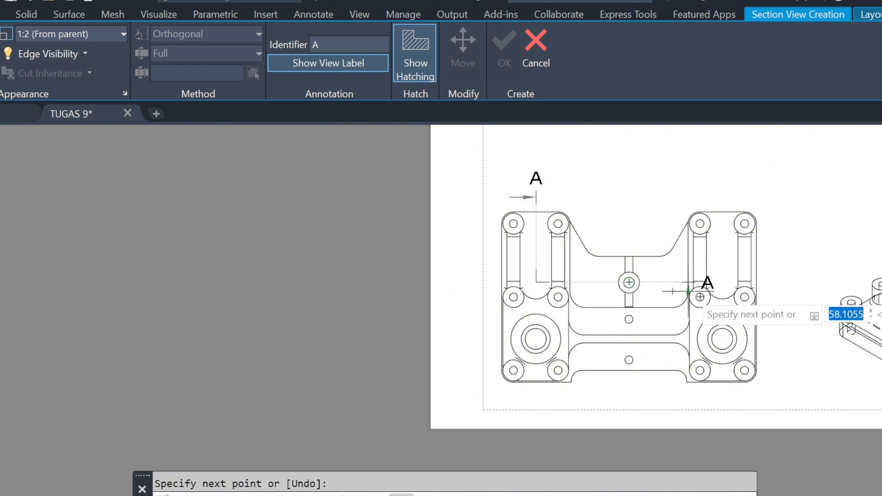
key("Return")
scroll(719, 275, "down", 3)
left_click(743, 244)
left_click(759, 419)
scroll(732, 241, "up", 5)
scroll(649, 299, "down", 4)
scroll(728, 304, "up", 4)
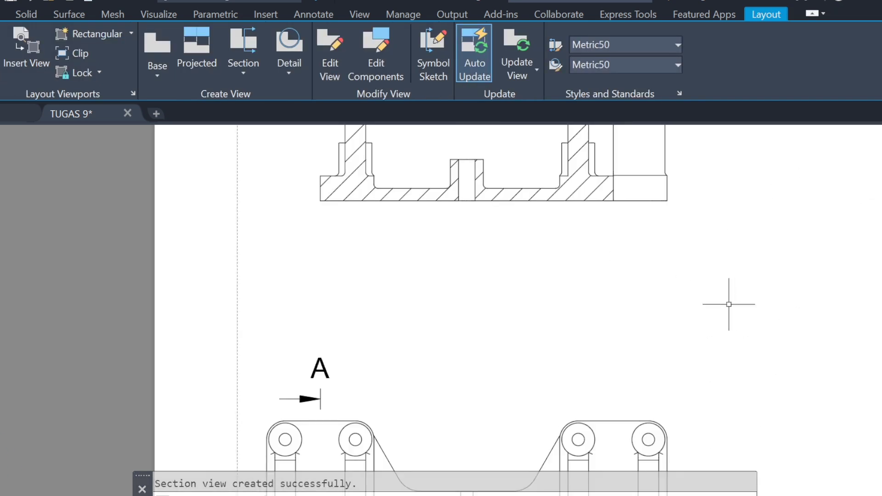
scroll(728, 304, "down", 4)
Review section A-A's scale choices without changing its scale.
left_click(644, 230)
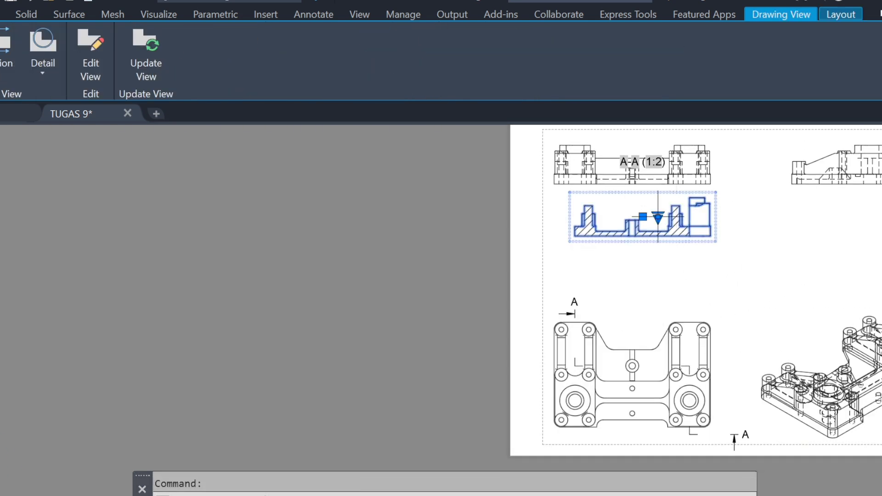
left_click(629, 271)
middle_click_drag(685, 276, 699, 242)
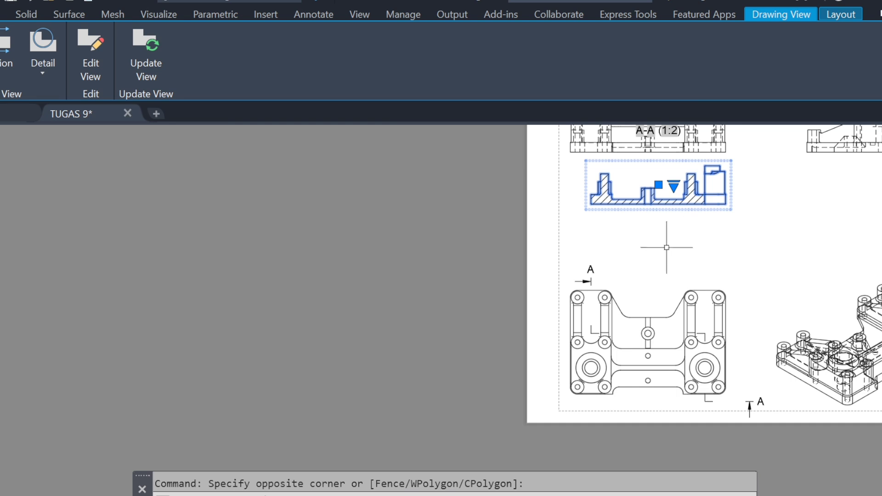
scroll(664, 249, "up", 2)
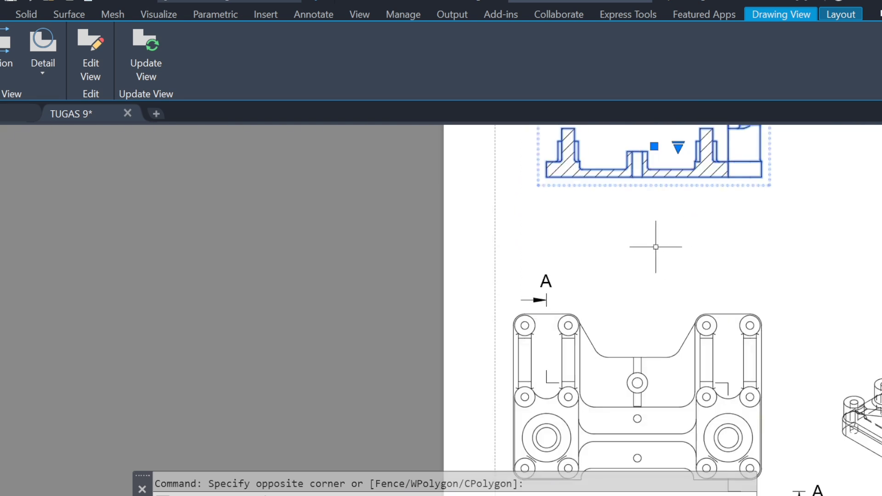
scroll(656, 247, "down", 2)
Create full section B-B cut from the plan view's left edge to its right edge.
left_click(7, 73)
left_click(16, 98)
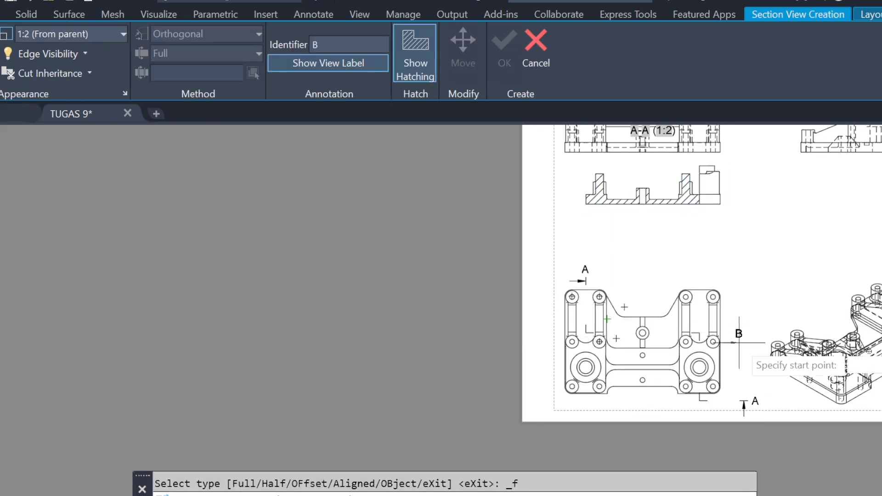
left_click(566, 364)
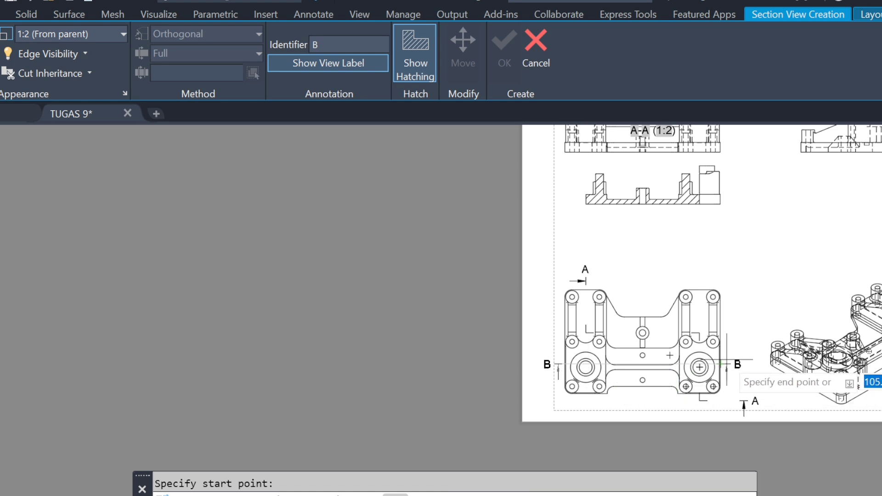
left_click(737, 364)
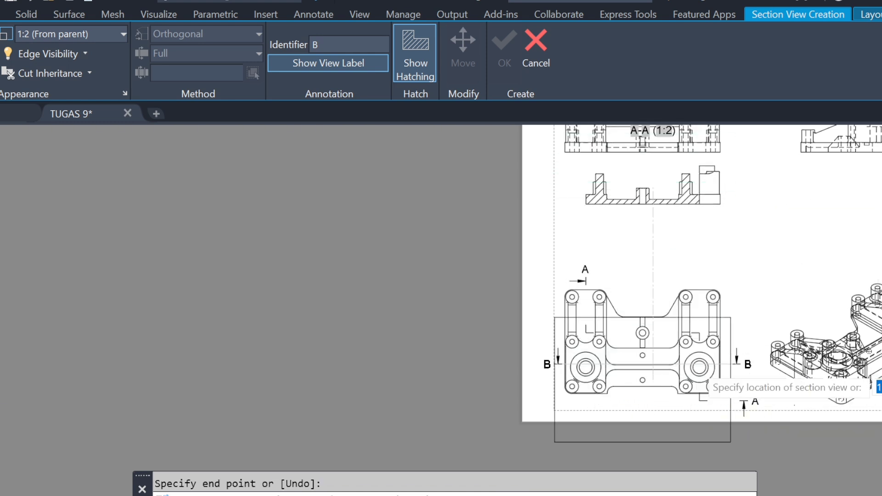
left_click(841, 239)
key("Return")
Set section B-B to 1:4 scale and centre the sheet in the window.
left_click(655, 246)
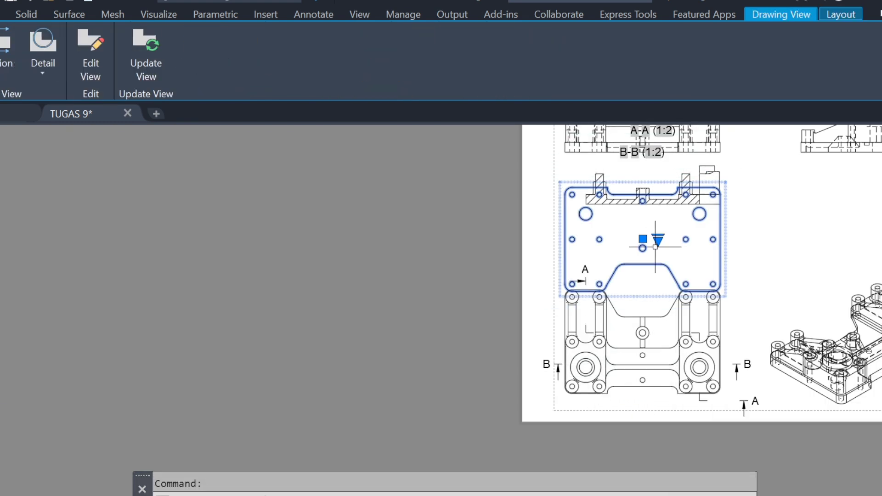
left_click(658, 239)
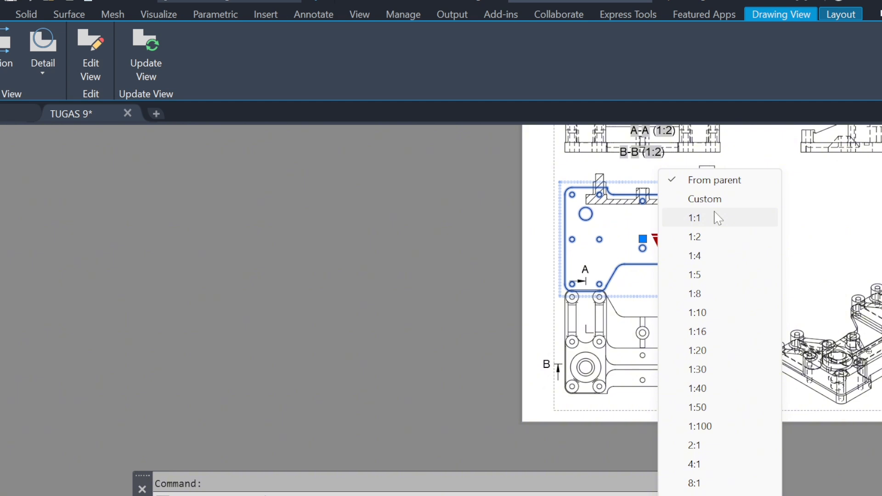
left_click(711, 264)
scroll(682, 209, "up", 3)
scroll(738, 350, "down", 3)
scroll(744, 348, "up", 1)
scroll(626, 367, "down", 1)
middle_click_drag(625, 367, 653, 259)
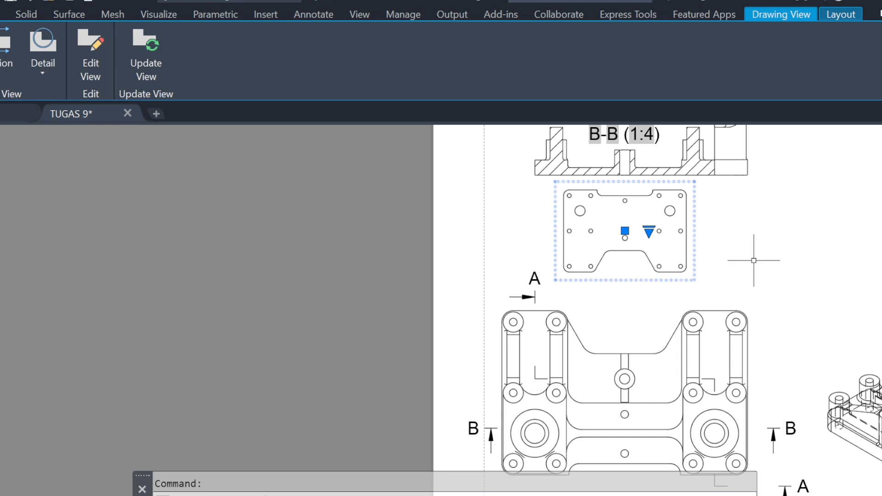
scroll(749, 265, "down", 3)
middle_click_drag(329, 311, 454, 304)
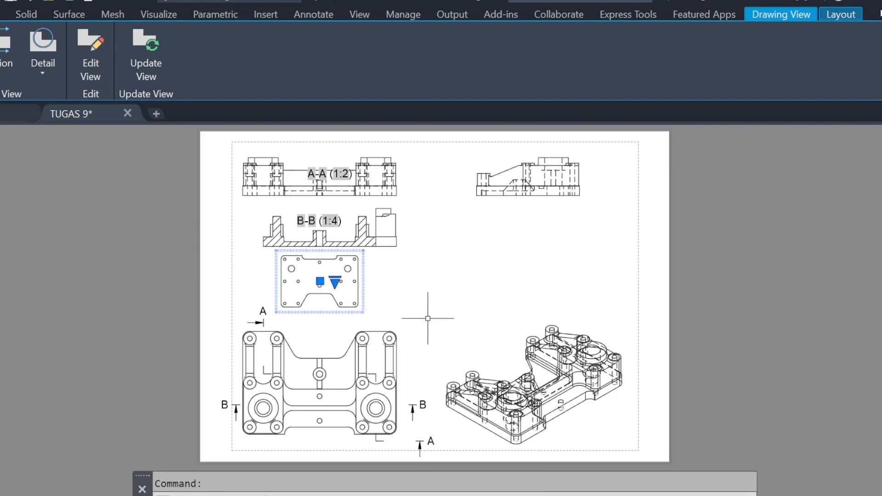
scroll(391, 231, "up", 2)
Run a move on the B-B view and end it without displacing anything.
left_click(391, 230)
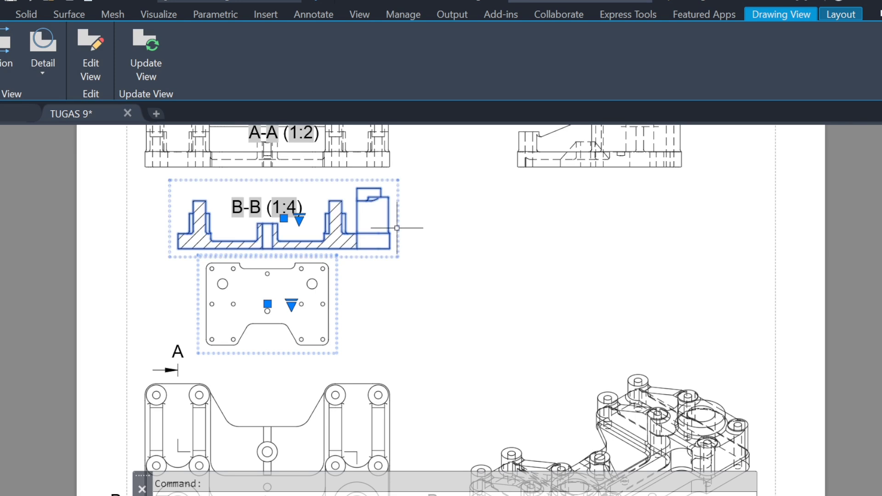
key("m")
key("Return")
right_click(391, 230)
key("Return")
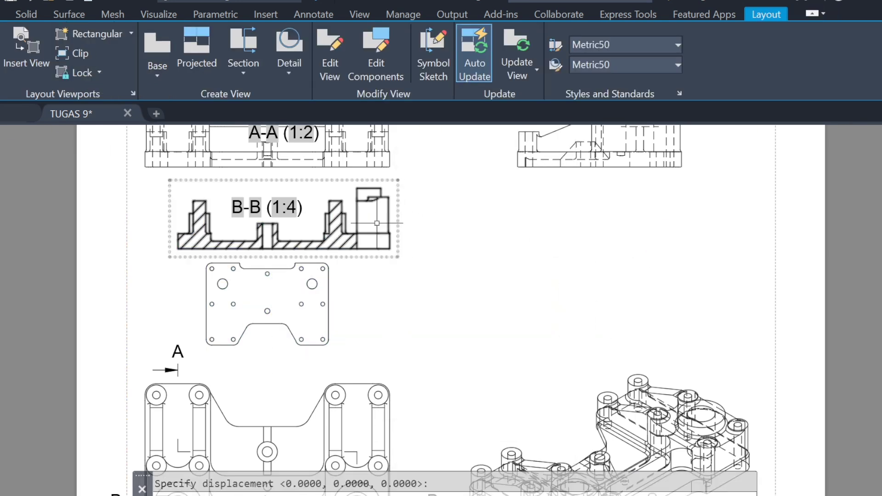
scroll(360, 295, "down", 4)
key("Escape")
Open the A-A view's options, then cancel the selection.
left_click(386, 205)
right_click(386, 205)
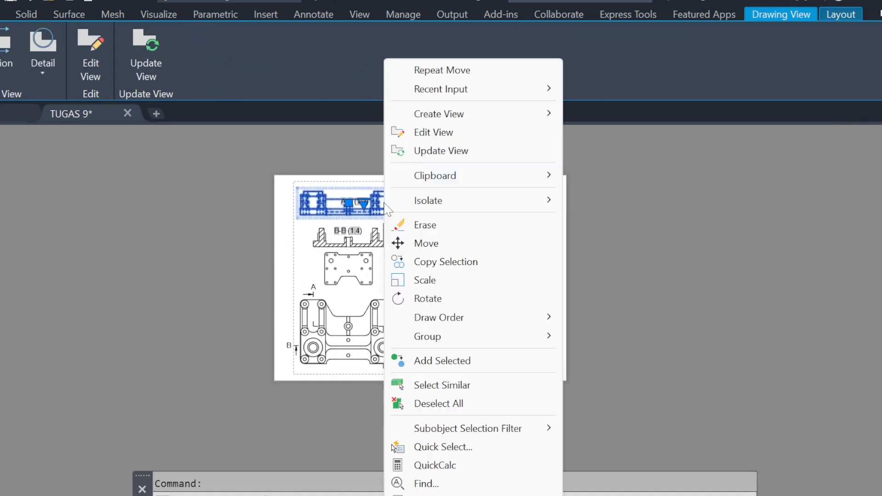
left_click(189, 282)
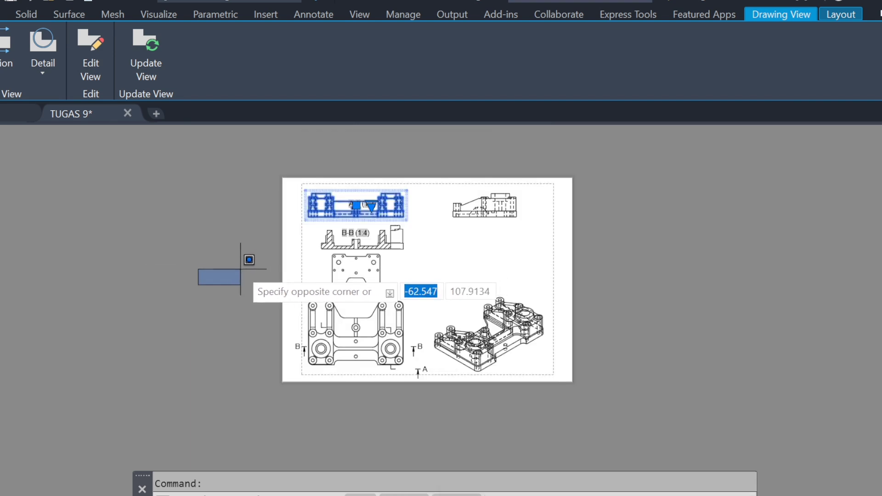
scroll(433, 252, "up", 4)
key("Escape")
scroll(433, 252, "down", 4)
Change the isometric view's appearance to Shaded and exit the Drawing View Editor.
left_click(529, 349)
left_click(43, 74)
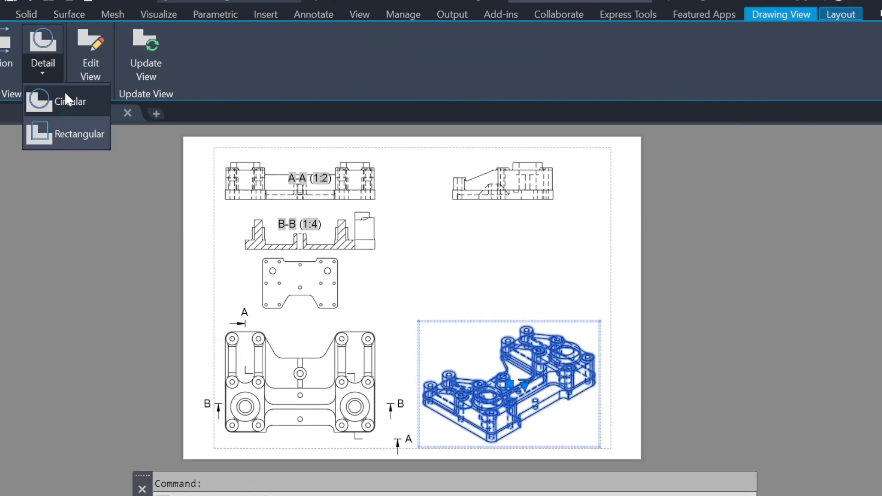
left_click(94, 65)
left_click(45, 62)
left_click(91, 193)
right_click(775, 256)
left_click(817, 347)
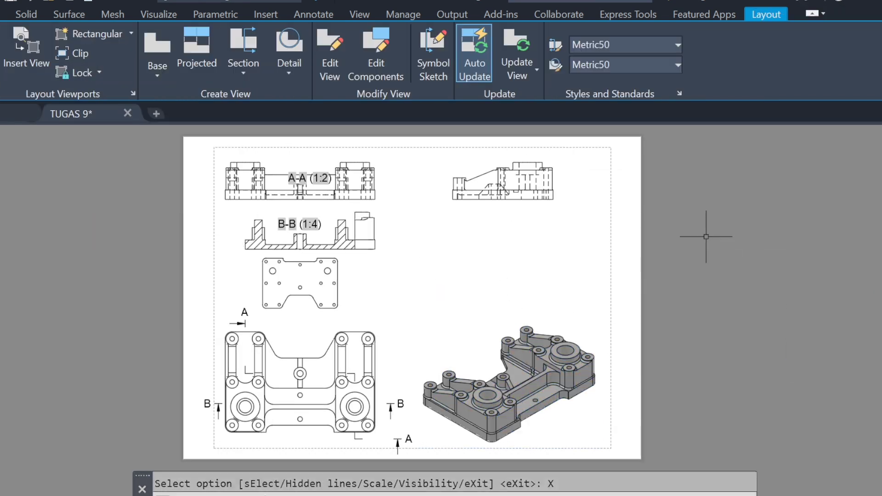
middle_click_drag(515, 303, 482, 246)
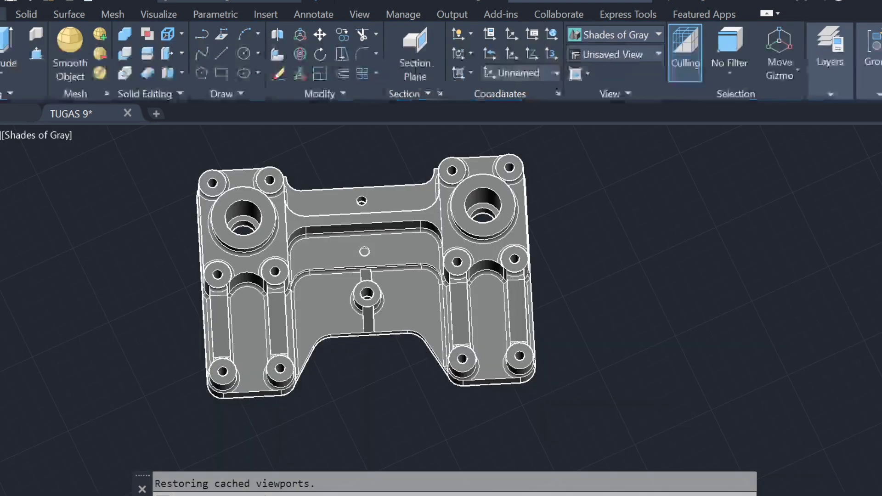
Orbit the shaded 3D bracket in model space to inspect it.
mouse_move(793, 266)
middle_mouse_down("shift")
mouse_move(725, 299)
mouse_move(595, 301)
mouse_move(630, 311)
mouse_move(475, 355)
mouse_move(482, 325)
mouse_move(325, 329)
mouse_move(306, 320)
mouse_move(285, 263)
mouse_move(351, 311)
mouse_move(358, 352)
mouse_move(402, 389)
mouse_move(418, 240)
mouse_move(306, 248)
middle_mouse_up("shift")
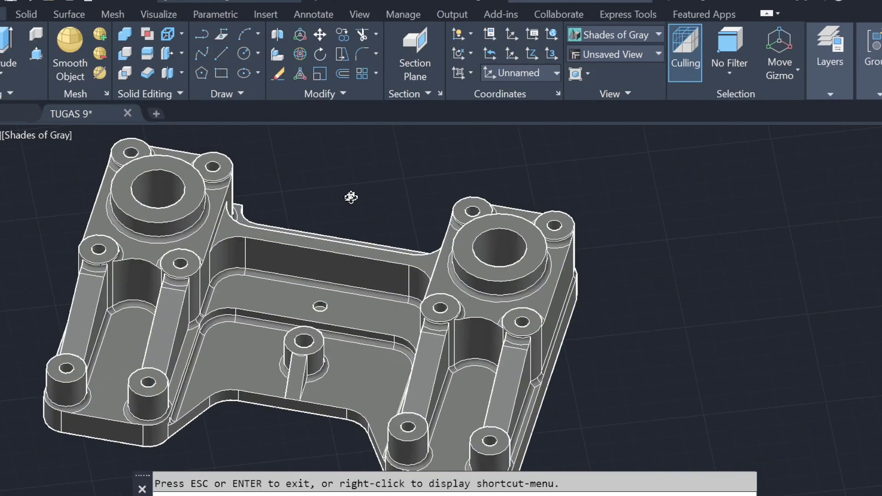